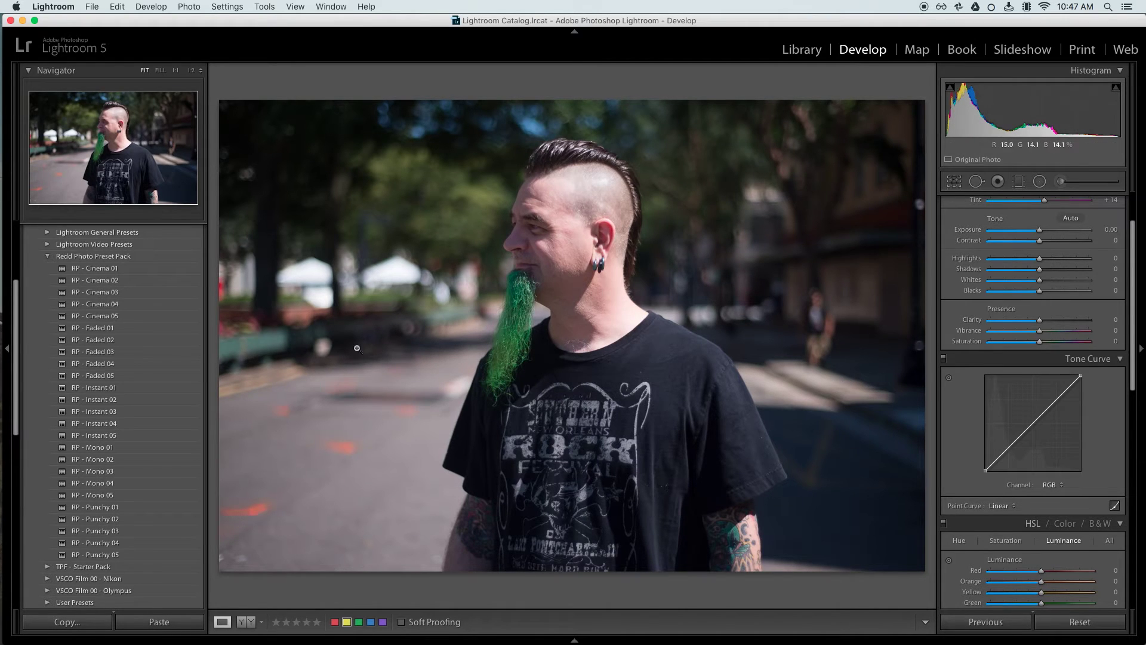
Step: Enable the lens profile corrections and add grain with an amount of 20 and a size of 50
{"action": "scroll", "coordinate": [1090, 276], "scroll_direction": "up", "scroll_amount": 3}
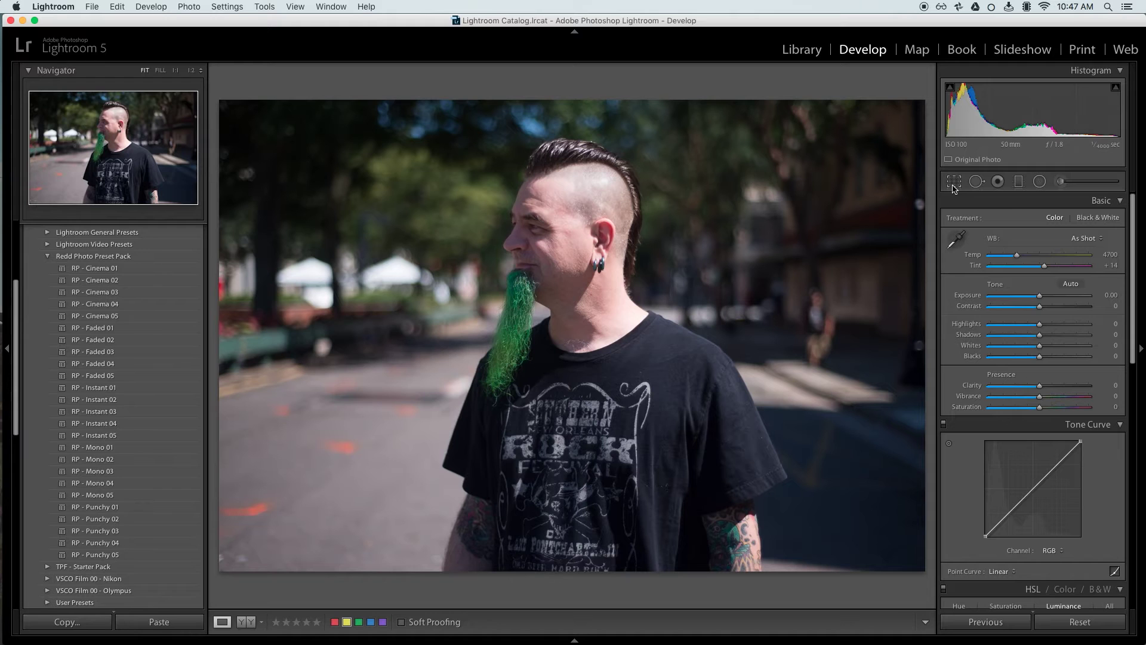
{"action": "scroll", "coordinate": [970, 246], "scroll_direction": "down", "scroll_amount": 15}
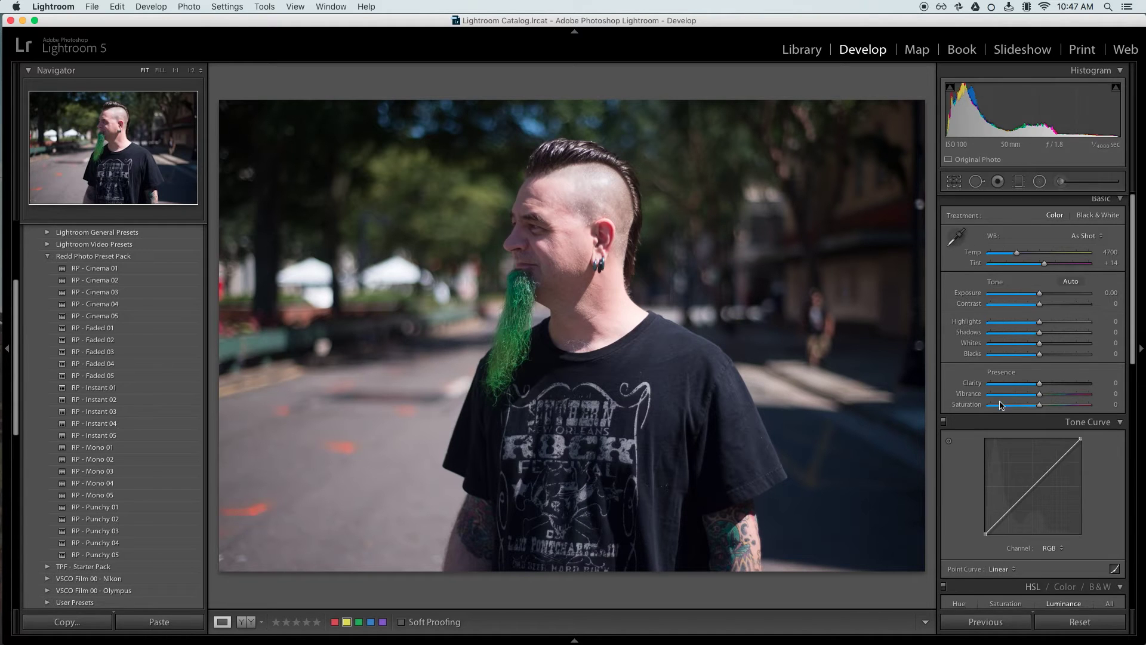
{"action": "left_click", "coordinate": [977, 418]}
{"action": "scroll", "coordinate": [977, 420], "scroll_direction": "down", "scroll_amount": 4}
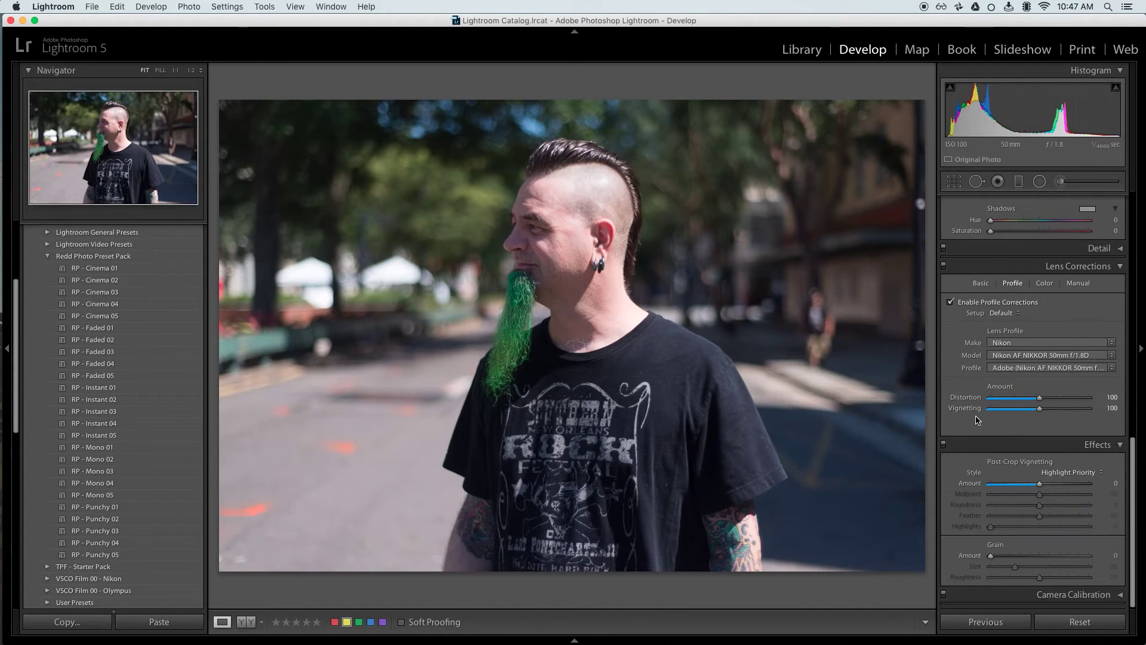
{"action": "left_click_drag", "start_coordinate": [992, 556], "coordinate": [1039, 566]}
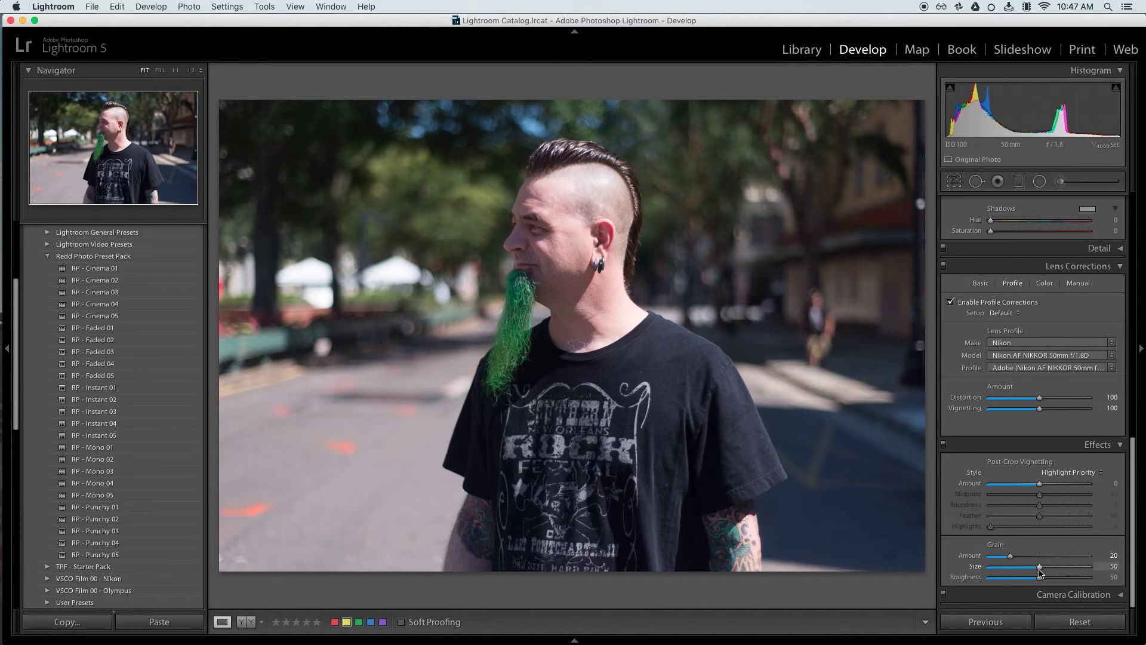
Step: Crop the photo to a 16 x 9 aspect ratio, shifting the image slightly down to leave room above the man's hair
{"action": "scroll", "coordinate": [954, 197], "scroll_direction": "up", "scroll_amount": 10}
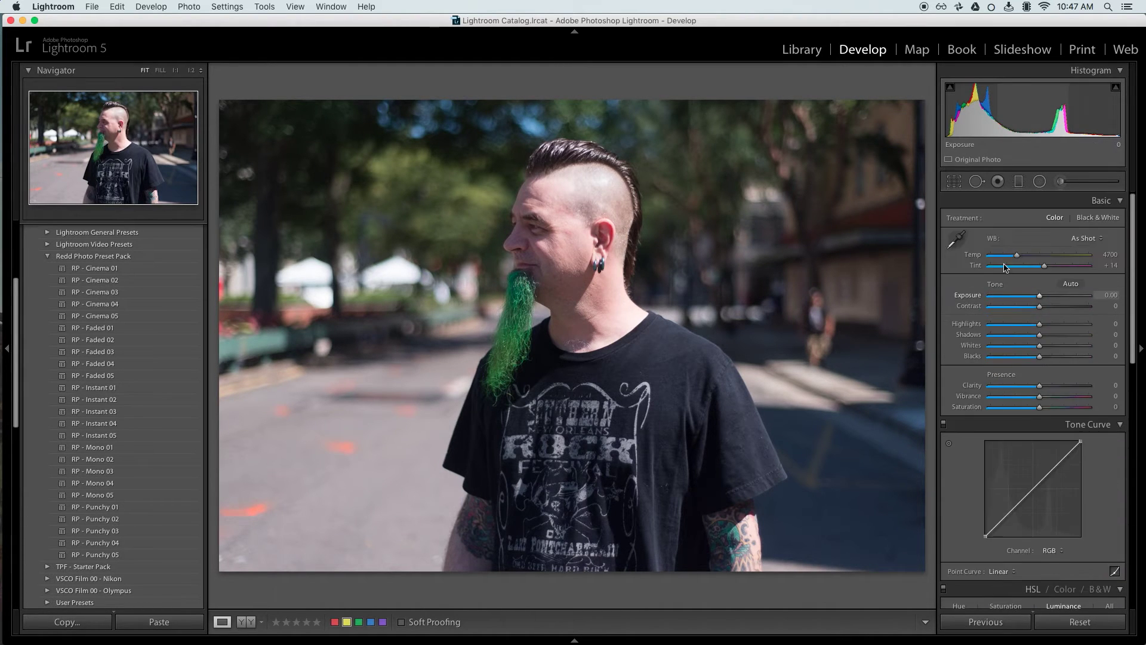
{"action": "left_click", "coordinate": [954, 181]}
{"action": "left_click", "coordinate": [1092, 220]}
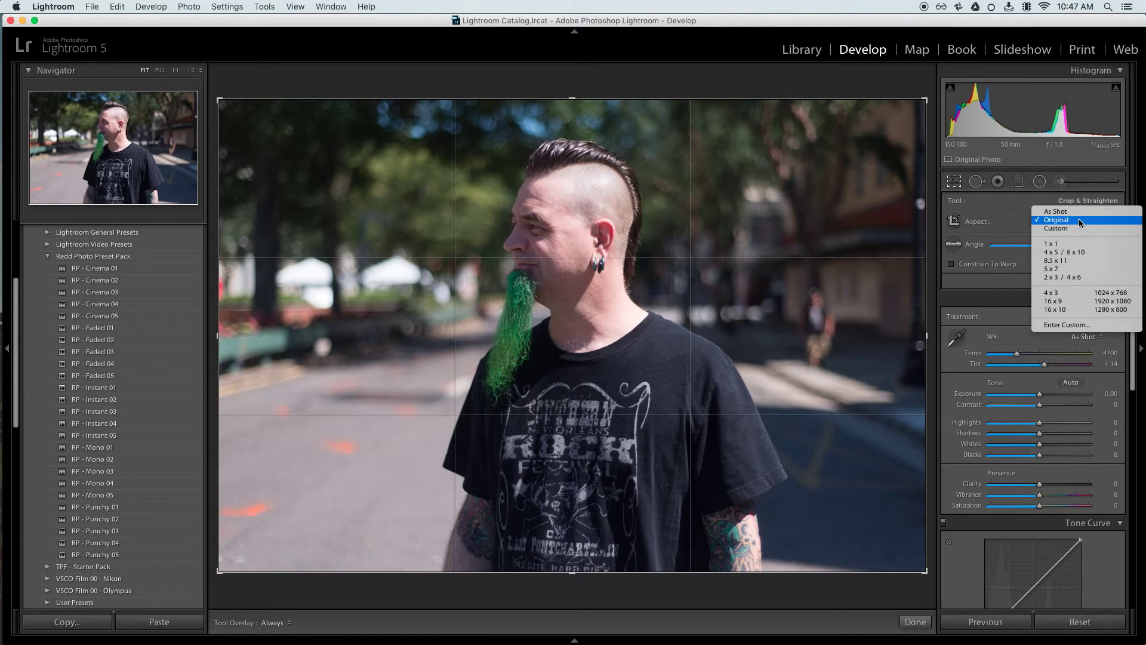
{"action": "left_click", "coordinate": [1074, 300]}
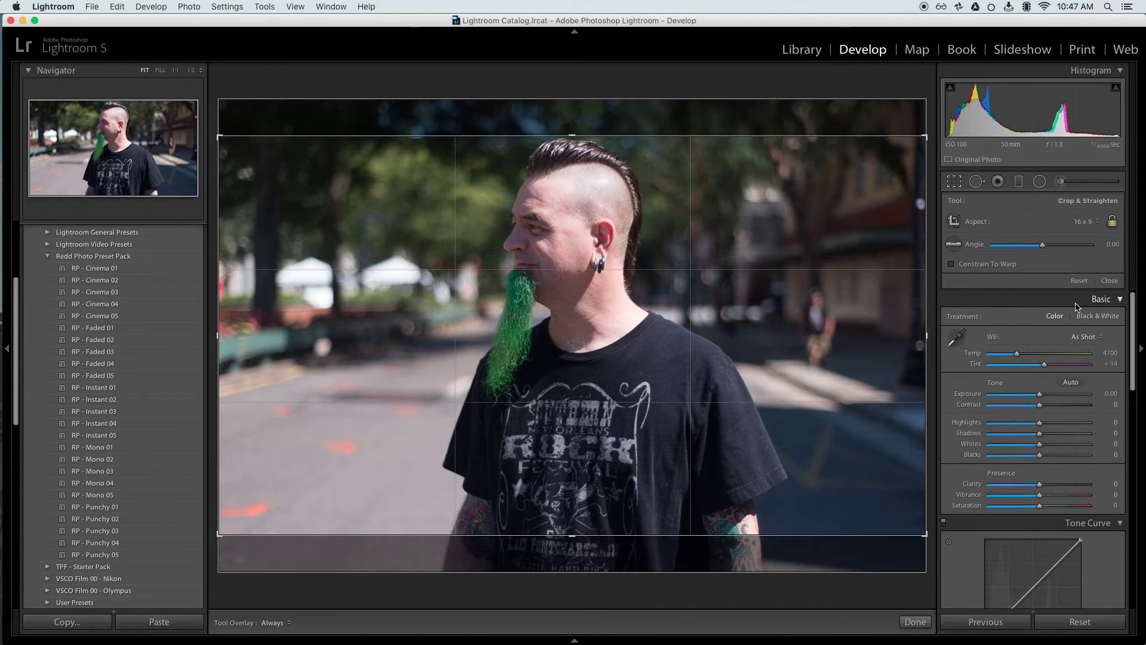
{"action": "left_click_drag", "start_coordinate": [756, 232], "coordinate": [755, 293]}
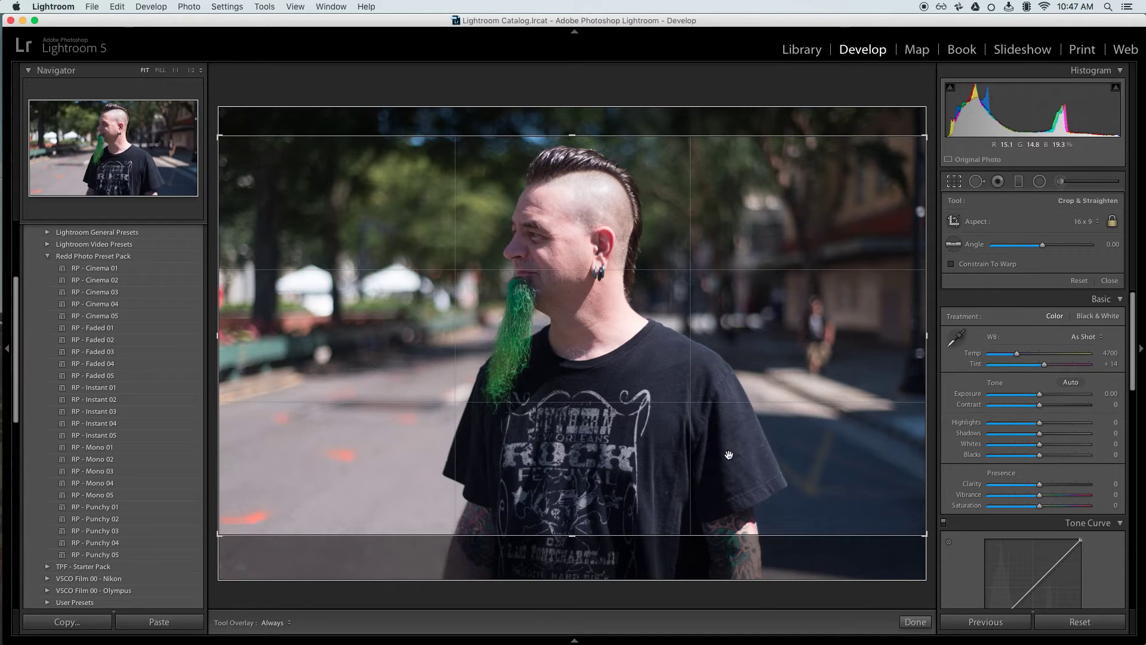
{"action": "left_click_drag", "start_coordinate": [729, 454], "coordinate": [732, 457]}
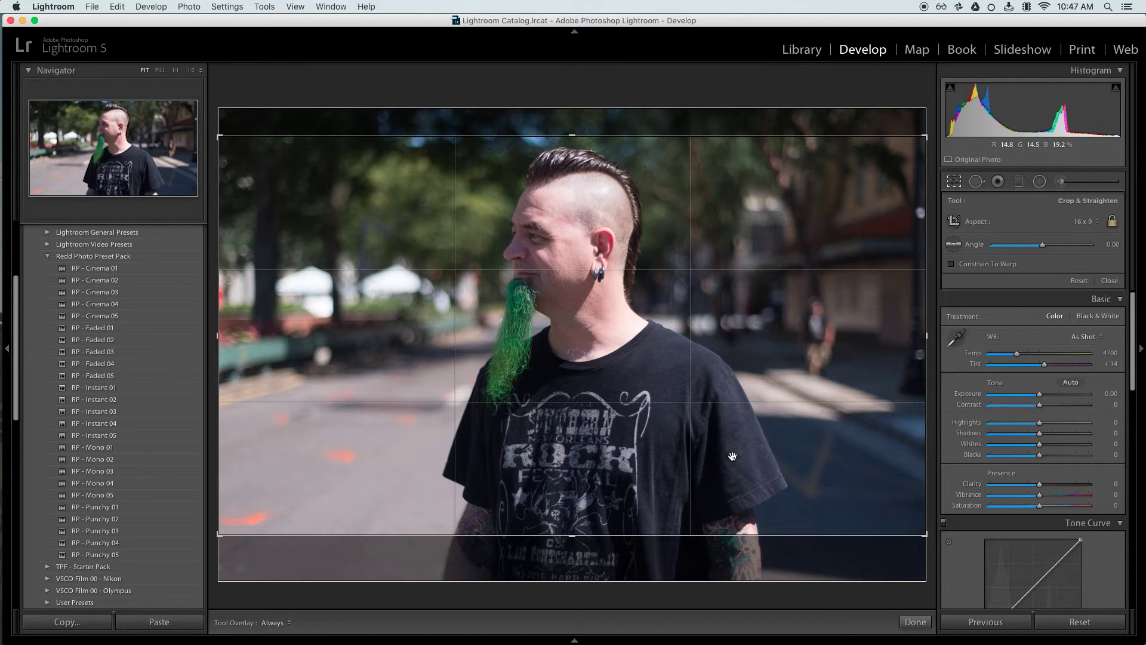
{"action": "left_click_drag", "start_coordinate": [733, 456], "coordinate": [734, 458]}
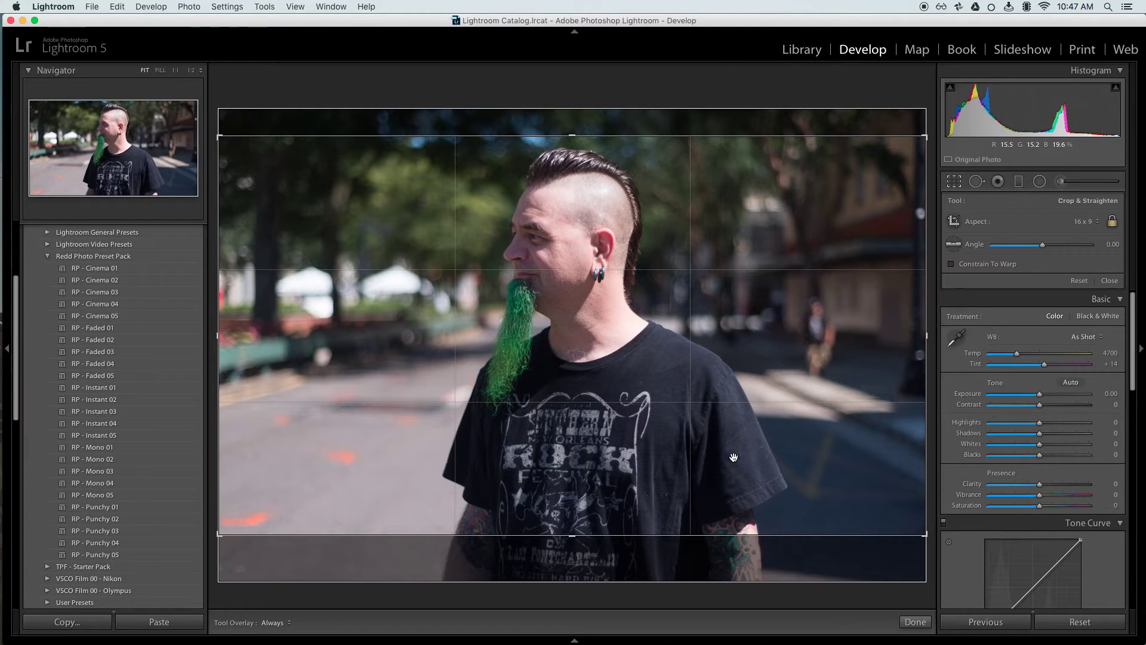
{"action": "key", "text": "Return"}
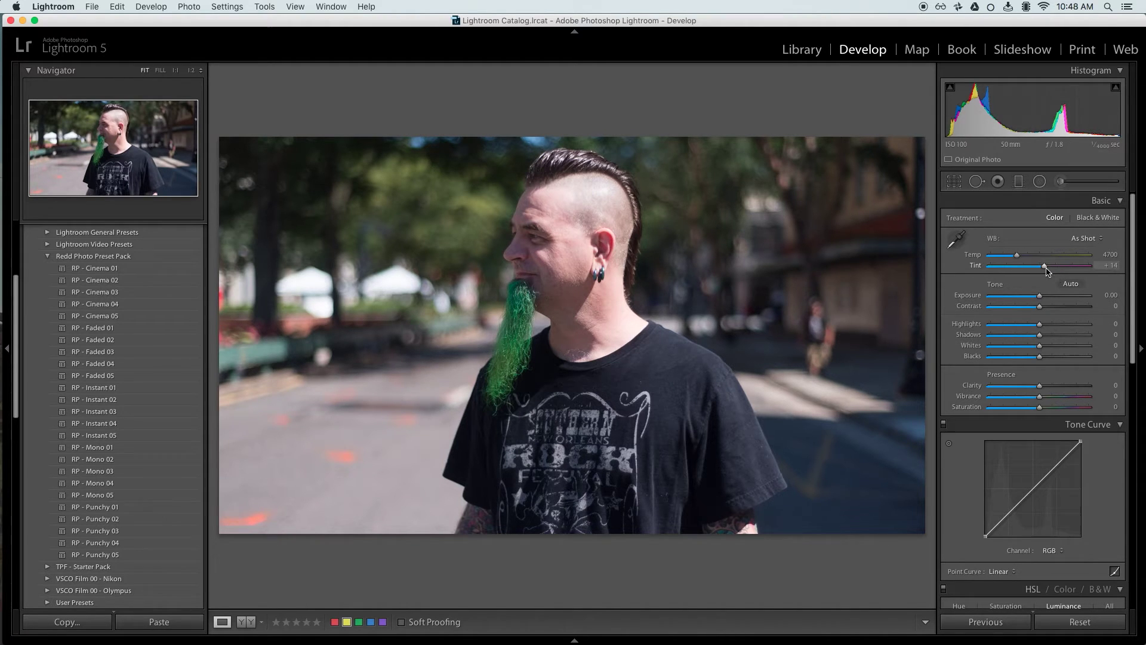
Step: Set the white balance to Temp 5055 and Tint −1, and lower the Exposure to −0.55
{"action": "left_click_drag", "start_coordinate": [1047, 271], "coordinate": [1035, 266]}
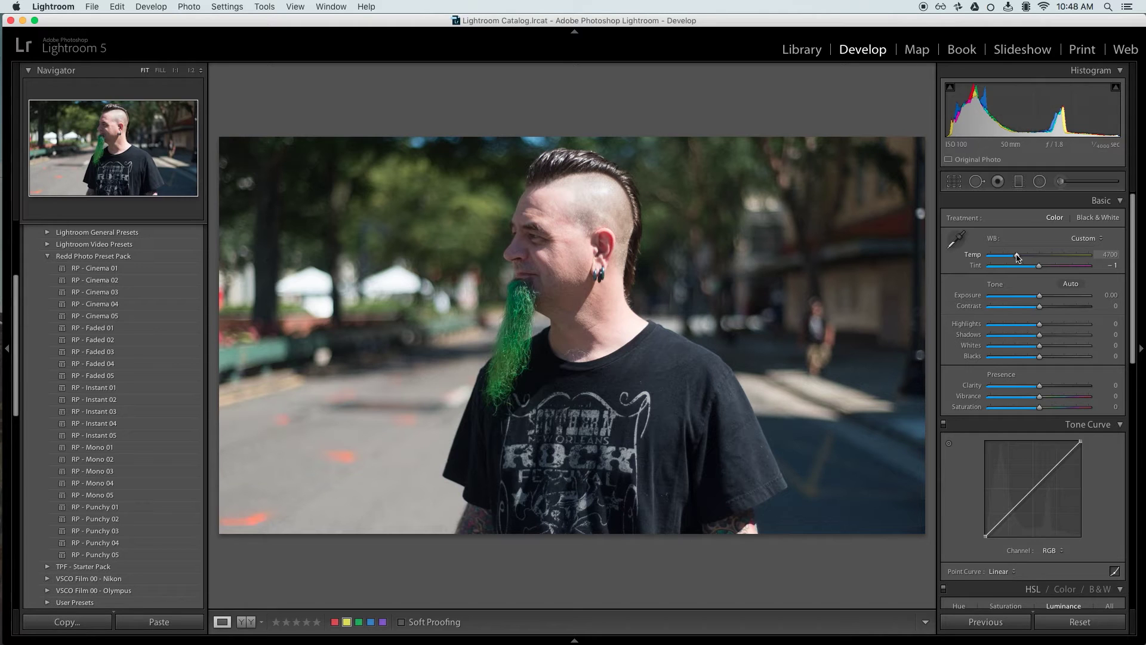
{"action": "left_click_drag", "start_coordinate": [1019, 258], "coordinate": [1018, 259]}
{"action": "left_click_drag", "start_coordinate": [1048, 296], "coordinate": [1034, 298]}
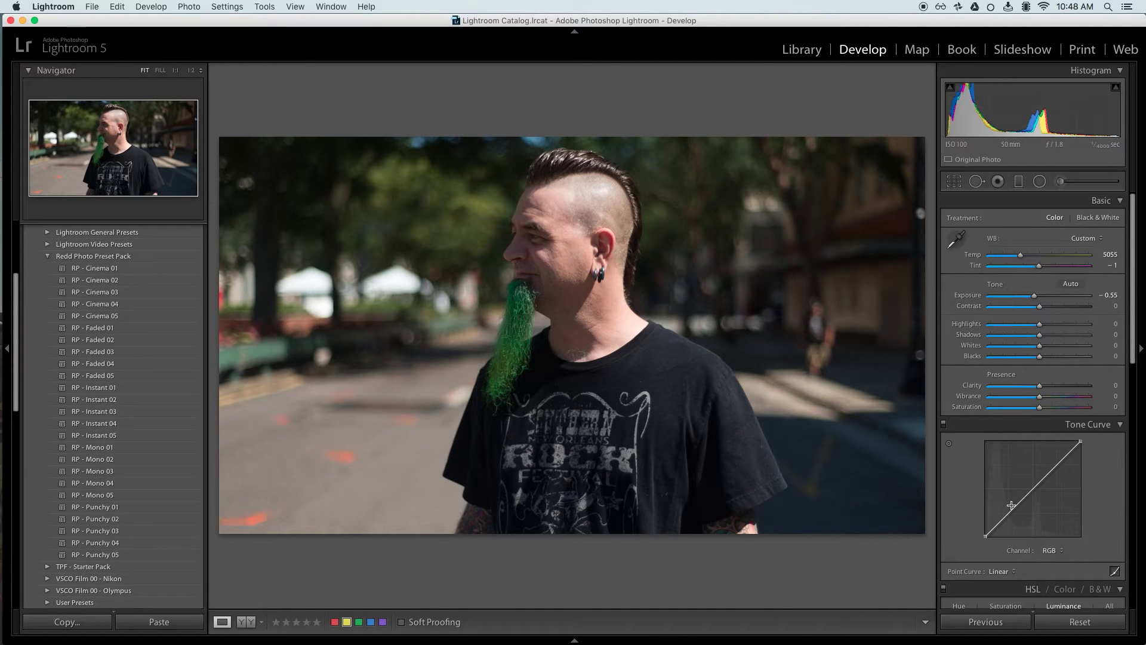
Step: Shape the RGB tone curve into an S-curve with a midtone point, a slightly raised black point and a slightly lowered white point
{"action": "left_click_drag", "start_coordinate": [1011, 505], "coordinate": [1011, 516]}
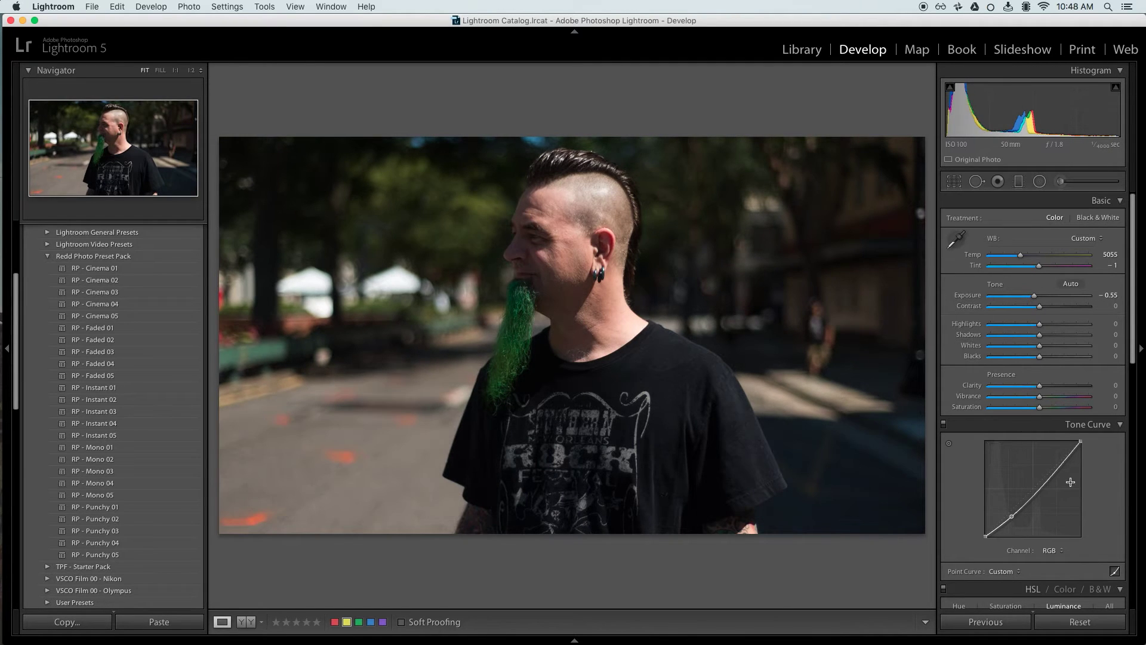
{"action": "left_click_drag", "start_coordinate": [1054, 471], "coordinate": [1054, 459]}
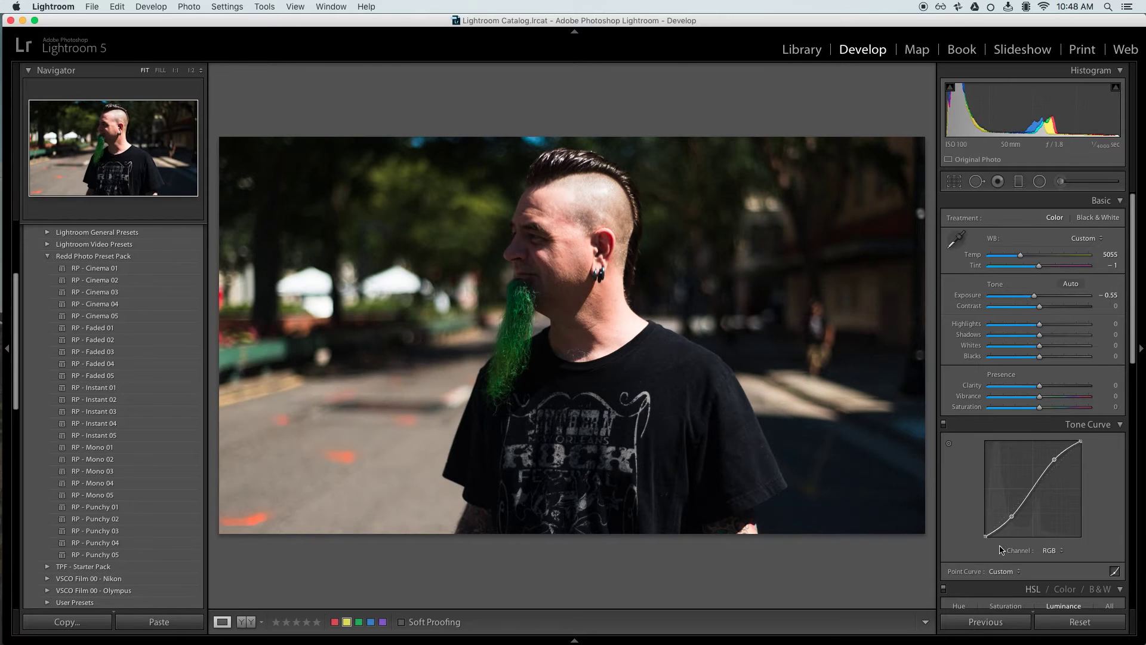
{"action": "left_click_drag", "start_coordinate": [986, 535], "coordinate": [985, 530]}
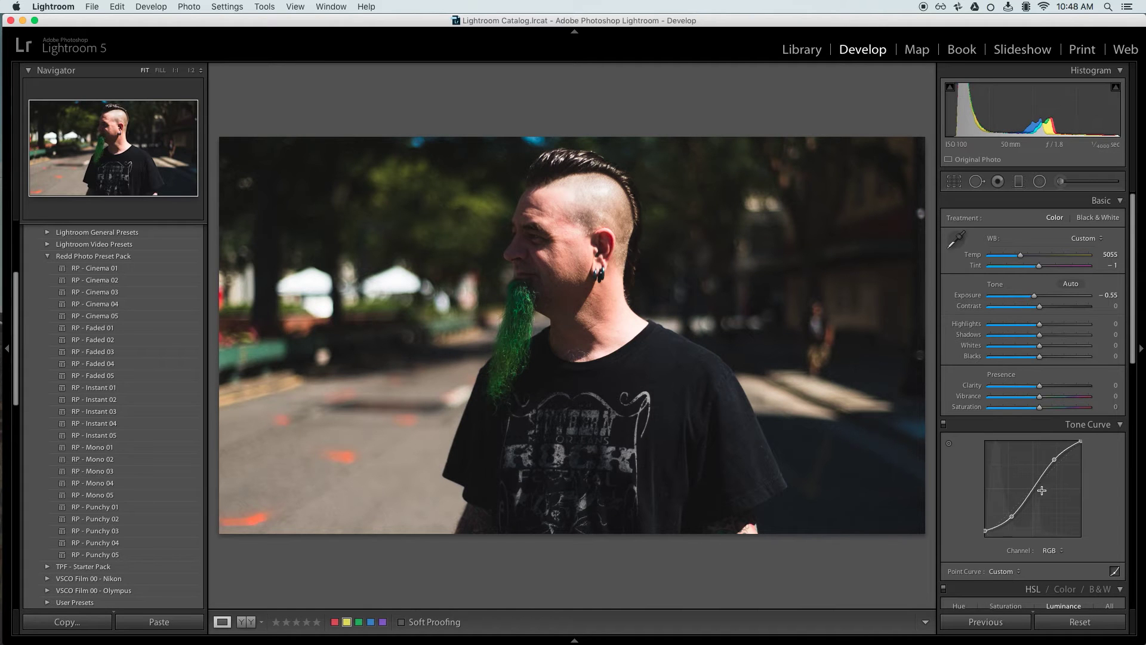
{"action": "left_click_drag", "start_coordinate": [1031, 491], "coordinate": [1033, 484]}
{"action": "left_click_drag", "start_coordinate": [1081, 443], "coordinate": [1081, 446]}
Step: Reduce Saturation to −31, set Exposure to −0.30, and warm the white balance to Temp 5439 with Tint −4
{"action": "left_click_drag", "start_coordinate": [1039, 407], "coordinate": [1026, 412]}
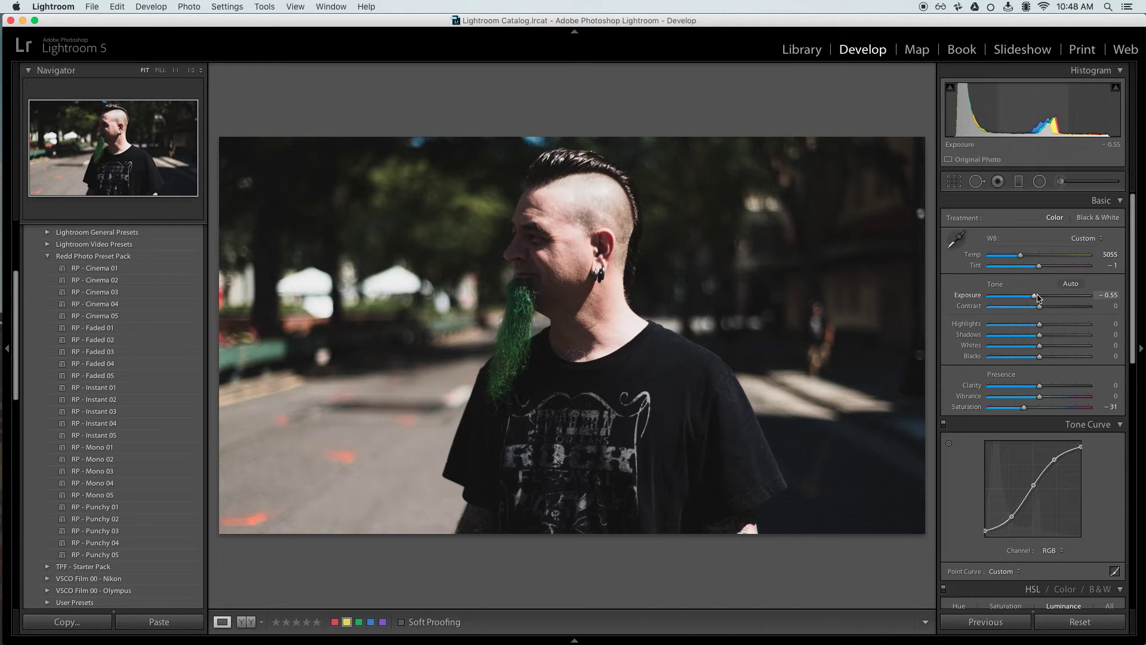
{"action": "left_click_drag", "start_coordinate": [1035, 299], "coordinate": [1038, 300]}
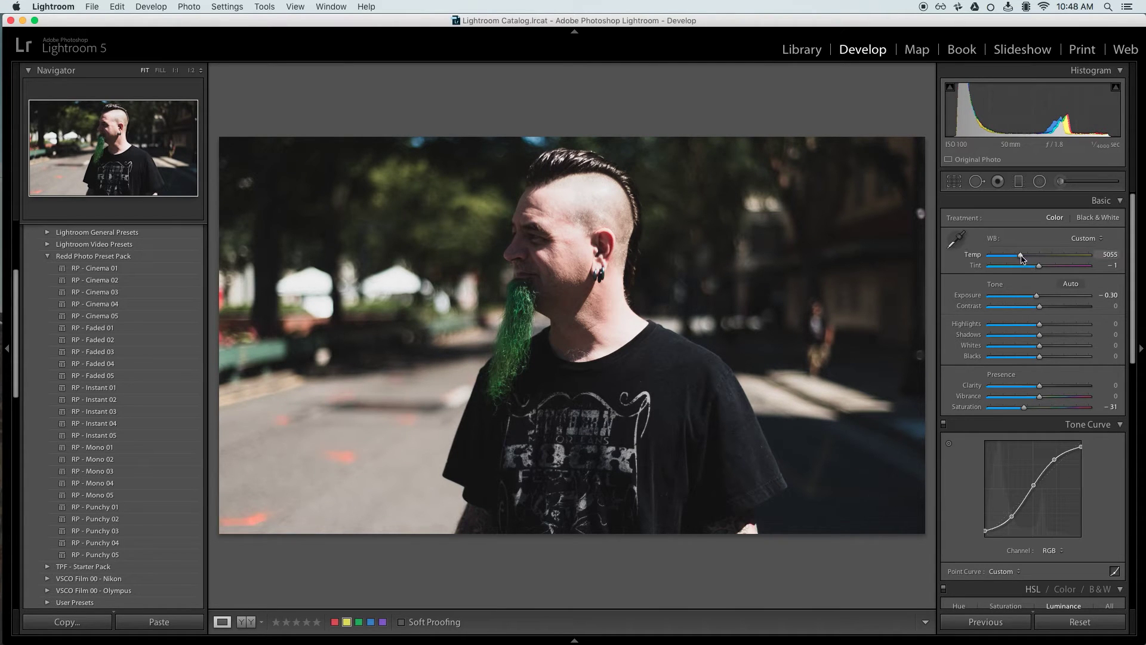
{"action": "left_click_drag", "start_coordinate": [1020, 255], "coordinate": [1026, 257]}
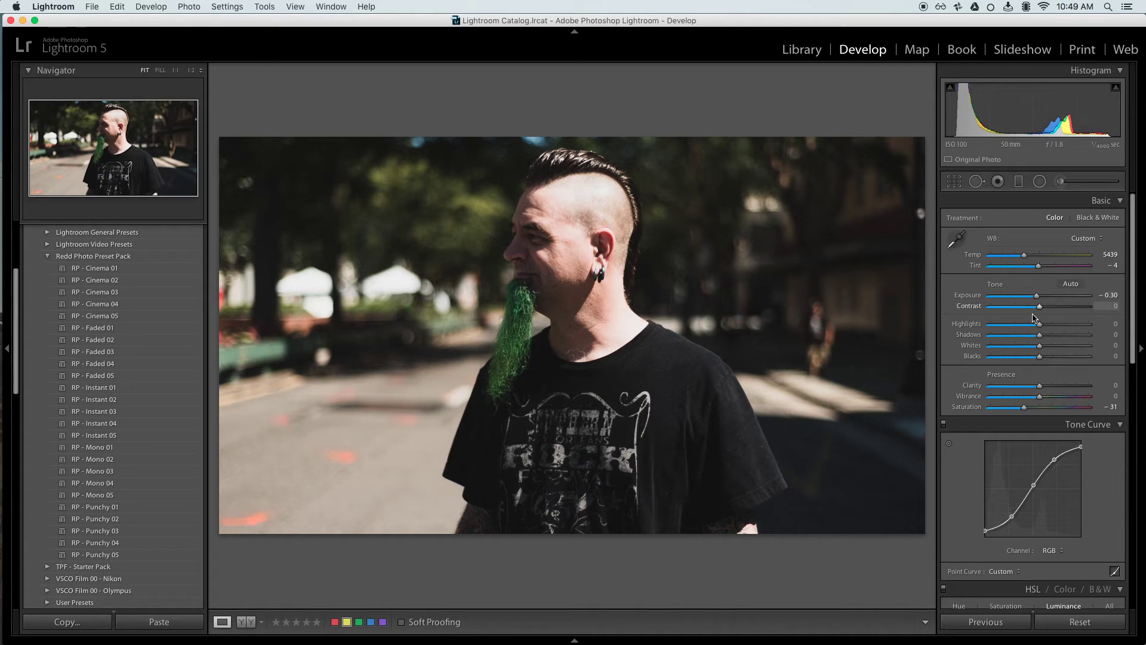
Step: Lift the dark tones by setting Blacks to +20 and Shadows to +15
{"action": "left_click_drag", "start_coordinate": [1039, 356], "coordinate": [1050, 358]}
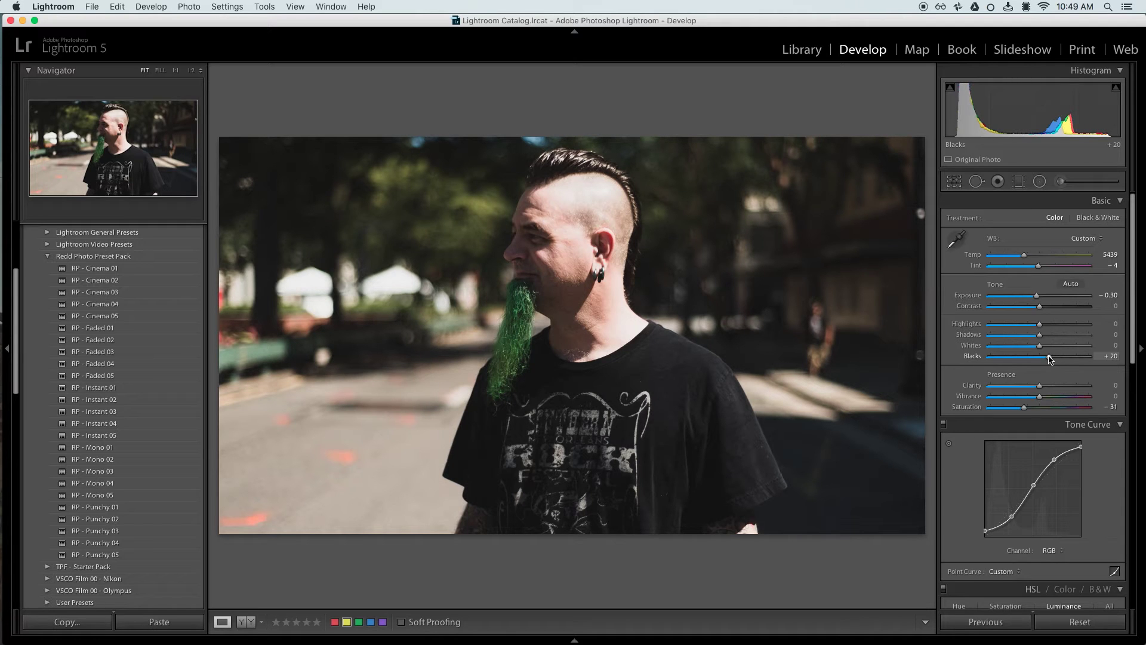
{"action": "left_click_drag", "start_coordinate": [1039, 335], "coordinate": [1046, 337]}
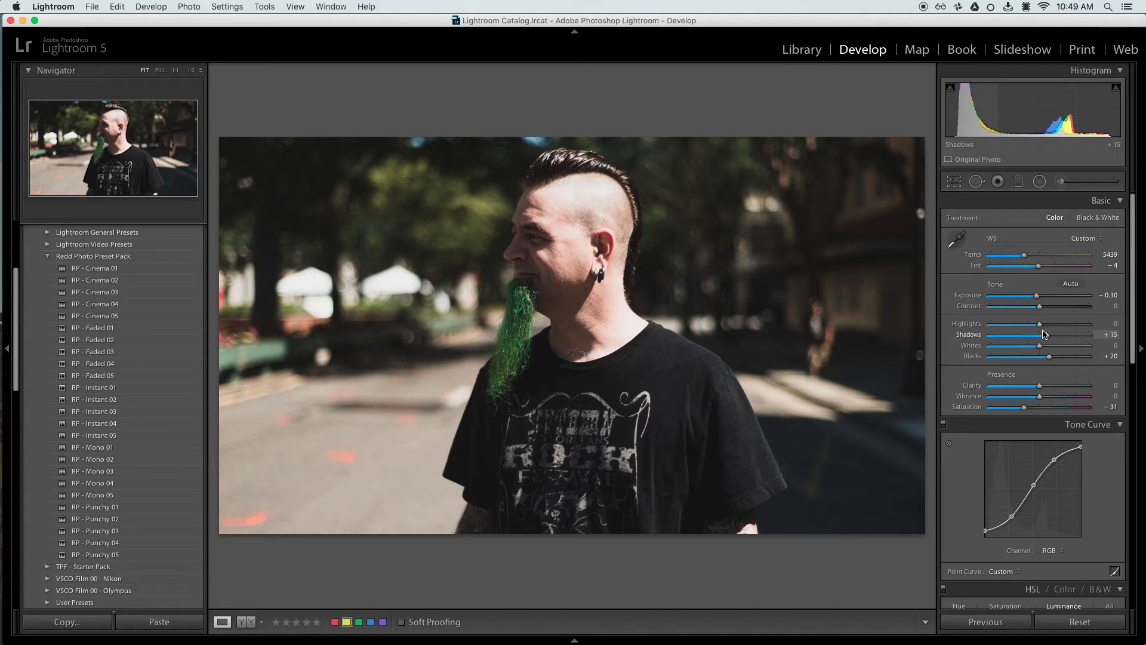
Step: Lower the orange luminance to −28 to darken the skin tones
{"action": "scroll", "coordinate": [1078, 360], "scroll_direction": "down", "scroll_amount": 1}
{"action": "scroll", "coordinate": [1077, 361], "scroll_direction": "down", "scroll_amount": 10}
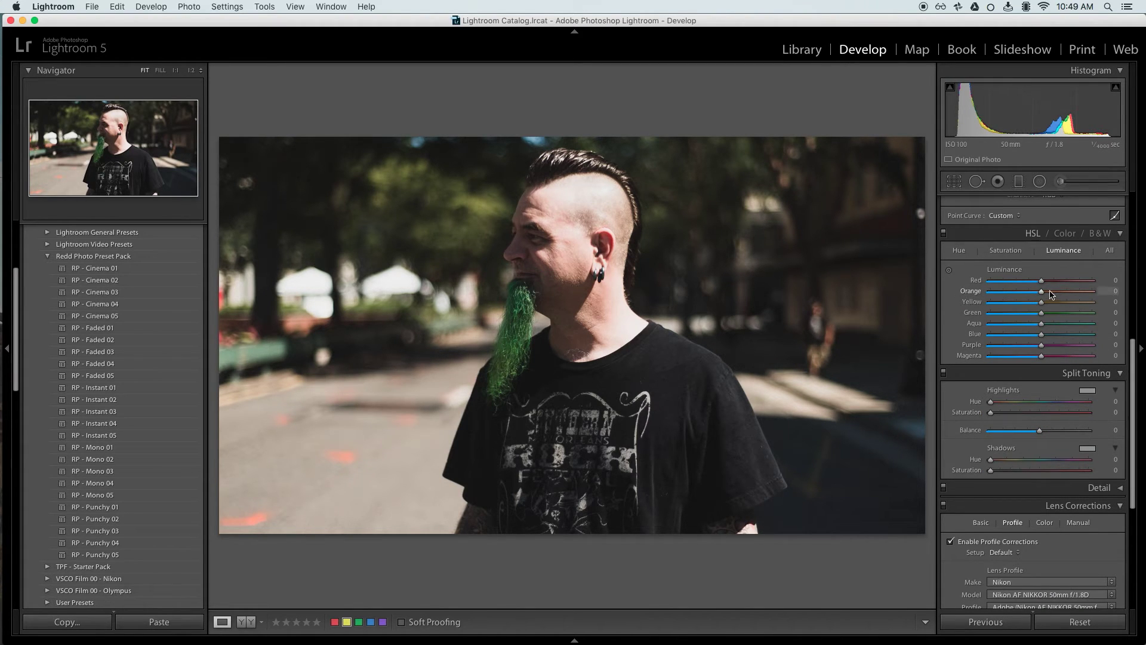
{"action": "mouse_move", "coordinate": [1043, 293]}
{"action": "left_mouse_down"}
{"action": "mouse_move", "coordinate": [1026, 298]}
{"action": "mouse_move", "coordinate": [1038, 281]}
{"action": "mouse_move", "coordinate": [1038, 294]}
{"action": "left_mouse_up"}
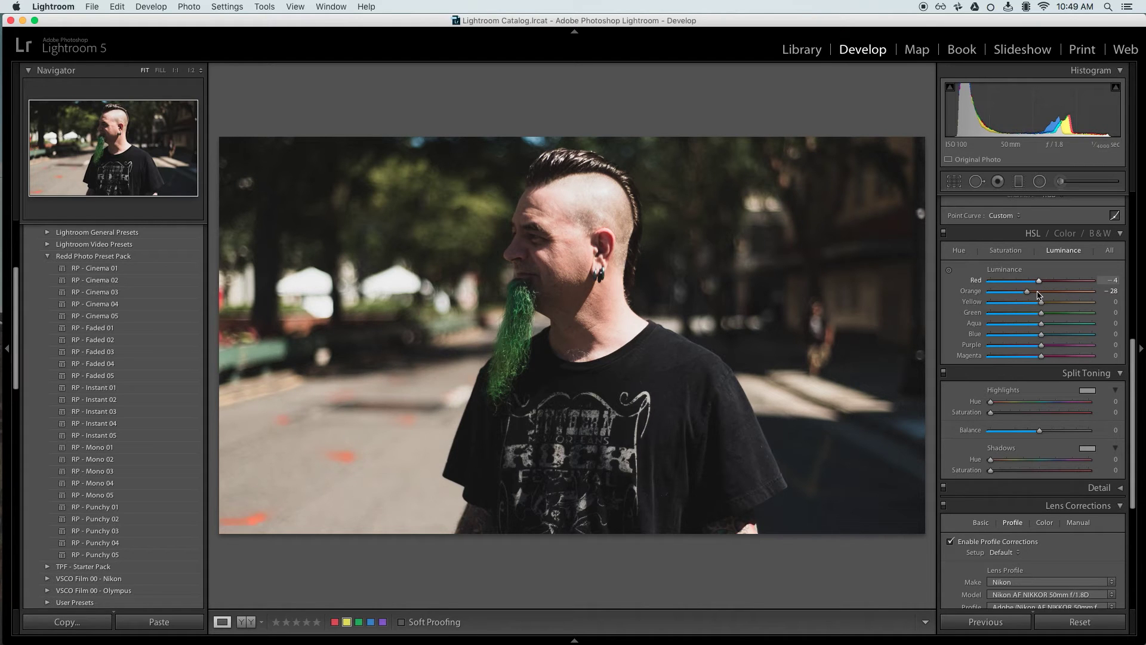
Step: Increase the green saturation for the beard and raise the green luminance to +26
{"action": "left_click", "coordinate": [1005, 250]}
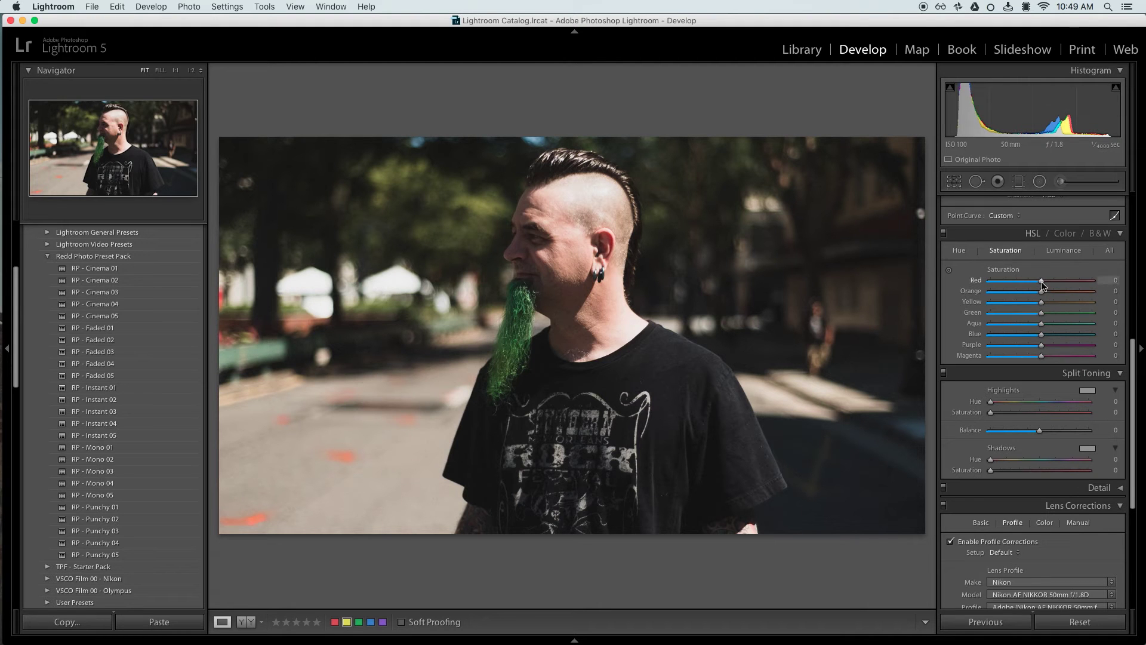
{"action": "left_click_drag", "start_coordinate": [1041, 312], "coordinate": [1057, 316]}
{"action": "left_click", "coordinate": [1066, 258]}
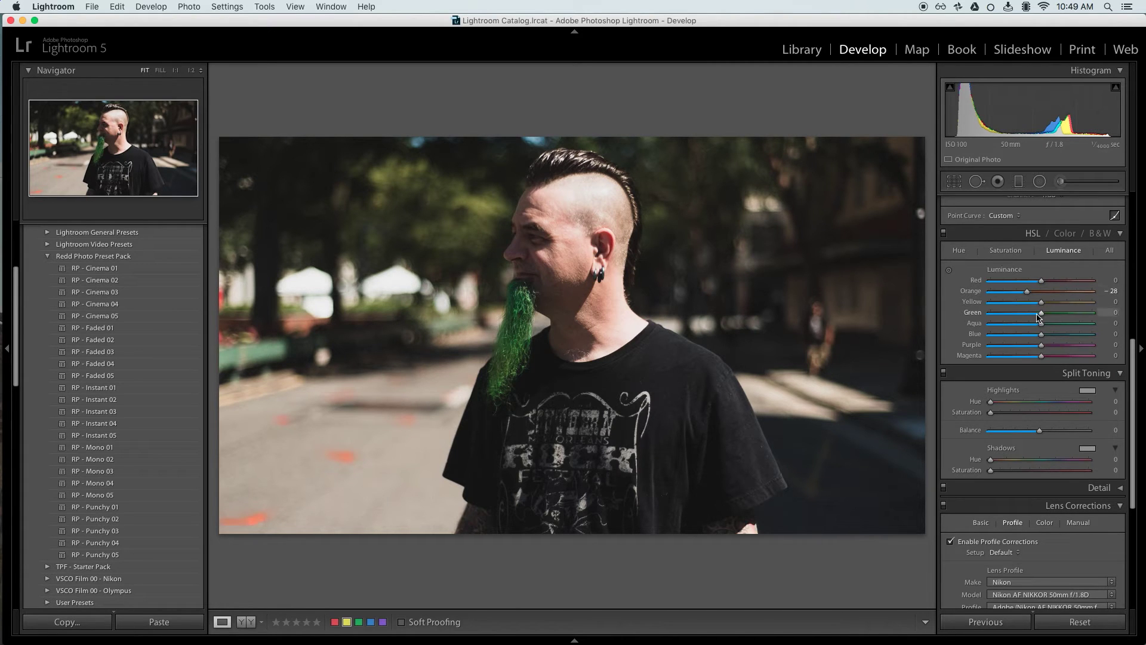
{"action": "left_click_drag", "start_coordinate": [1042, 314], "coordinate": [1053, 319]}
{"action": "key", "text": "super+z"}
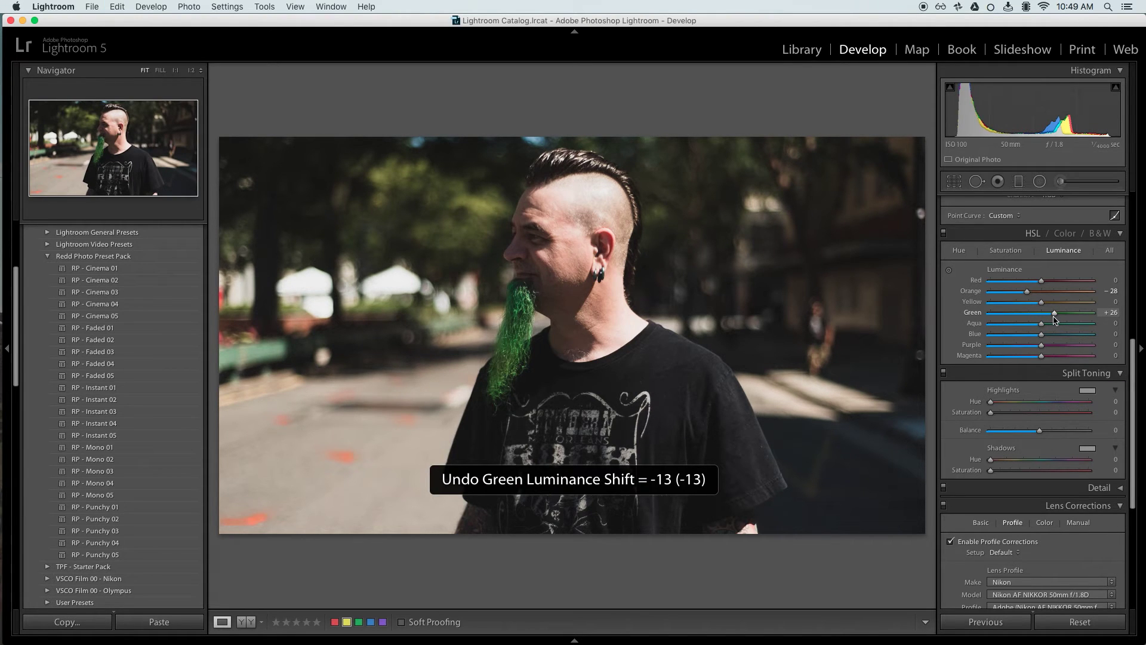
Step: Try the green luminance at +100 and undo that change
{"action": "scroll", "coordinate": [1042, 352], "scroll_direction": "down", "scroll_amount": 5}
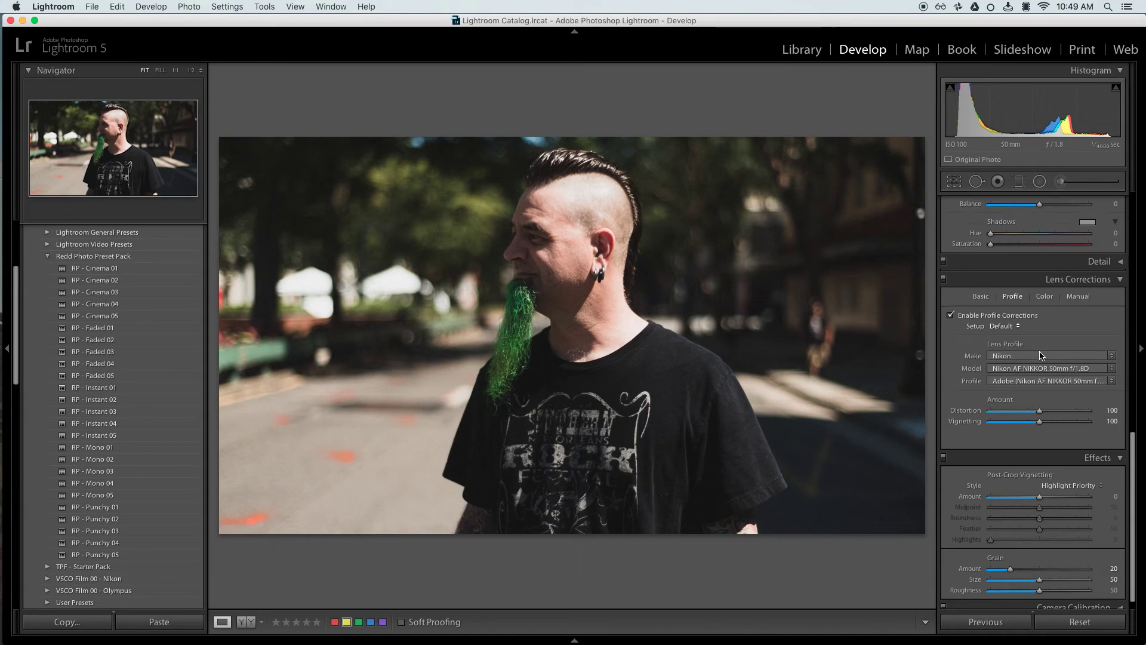
{"action": "scroll", "coordinate": [1040, 355], "scroll_direction": "up", "scroll_amount": 5}
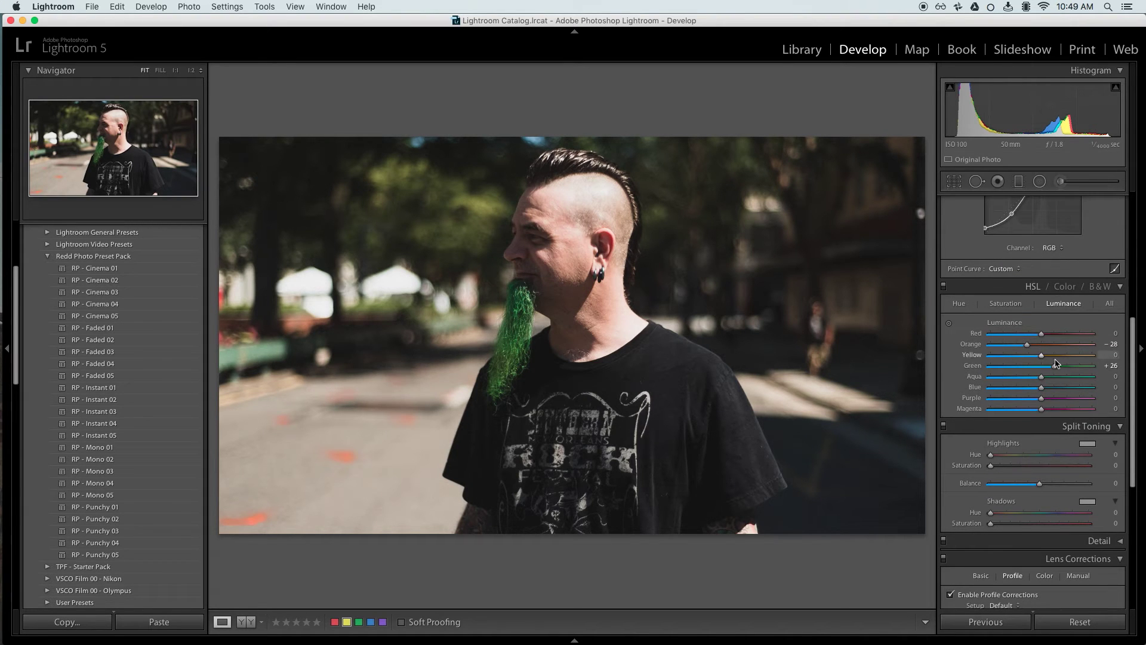
{"action": "left_click_drag", "start_coordinate": [1056, 363], "coordinate": [1104, 365]}
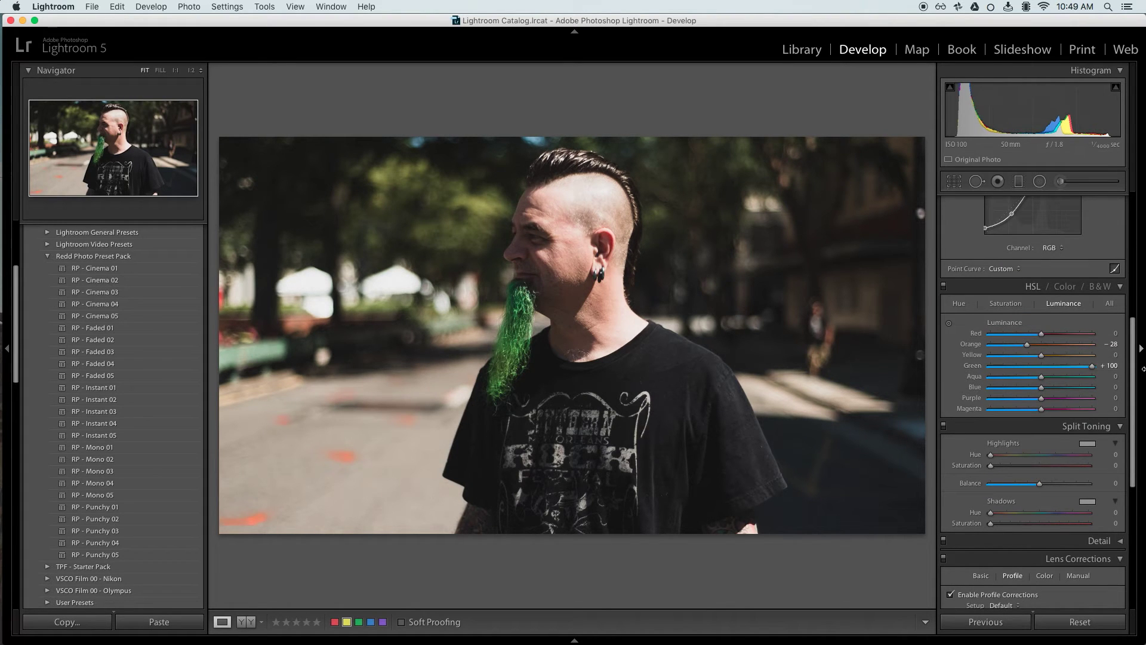
{"action": "key", "text": "super+z"}
Step: Tone the highlights in Split Toning with a hue of 55 and a saturation of 15
{"action": "scroll", "coordinate": [1033, 376], "scroll_direction": "down", "scroll_amount": 5}
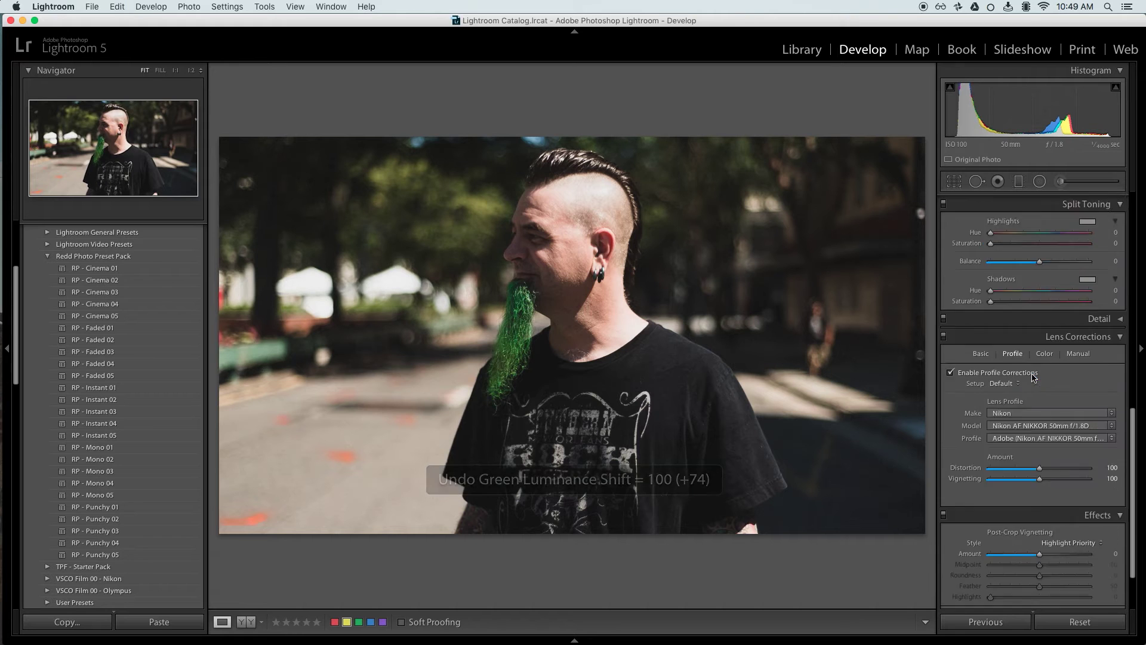
{"action": "scroll", "coordinate": [1034, 376], "scroll_direction": "up", "scroll_amount": 5}
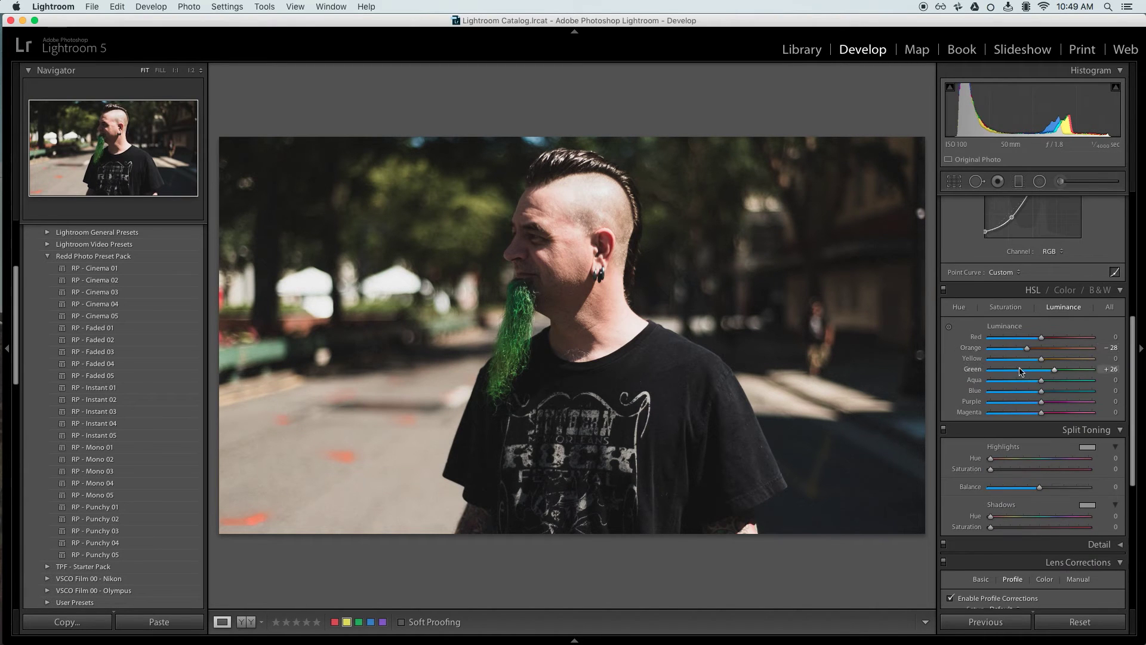
{"action": "left_click_drag", "start_coordinate": [991, 458], "coordinate": [1004, 459]}
{"action": "left_click", "coordinate": [1005, 469]}
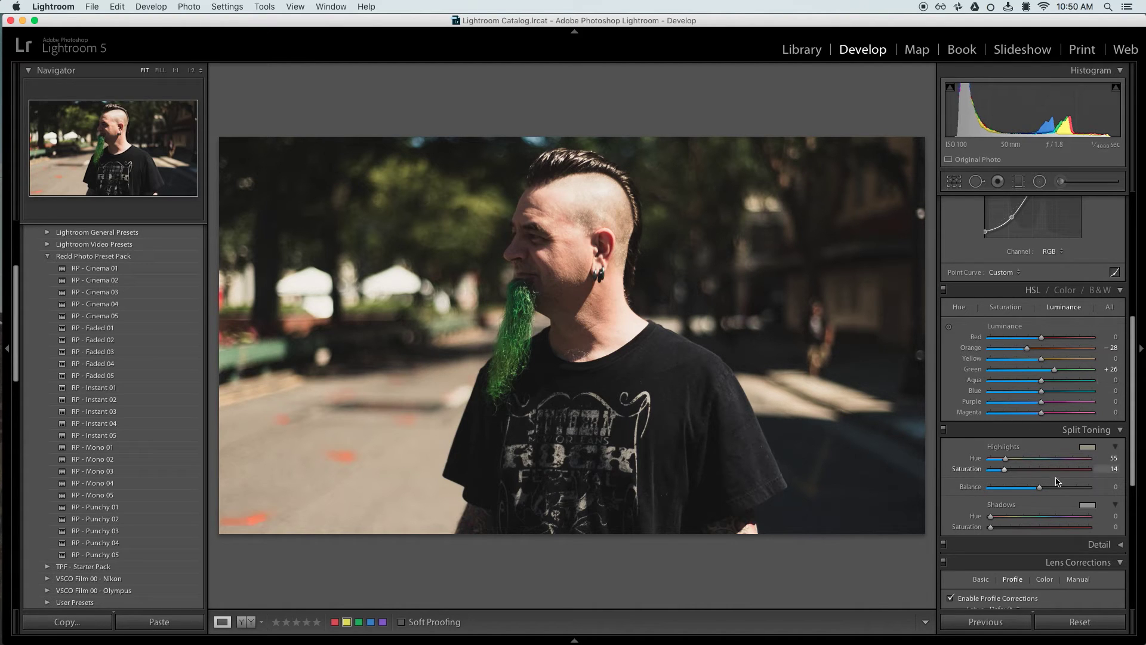
{"action": "left_click_drag", "start_coordinate": [1010, 472], "coordinate": [1009, 475]}
{"action": "left_click_drag", "start_coordinate": [1008, 475], "coordinate": [1007, 476]}
Step: Lower the photo's Exposure to −0.50
{"action": "scroll", "coordinate": [1015, 454], "scroll_direction": "up", "scroll_amount": 3}
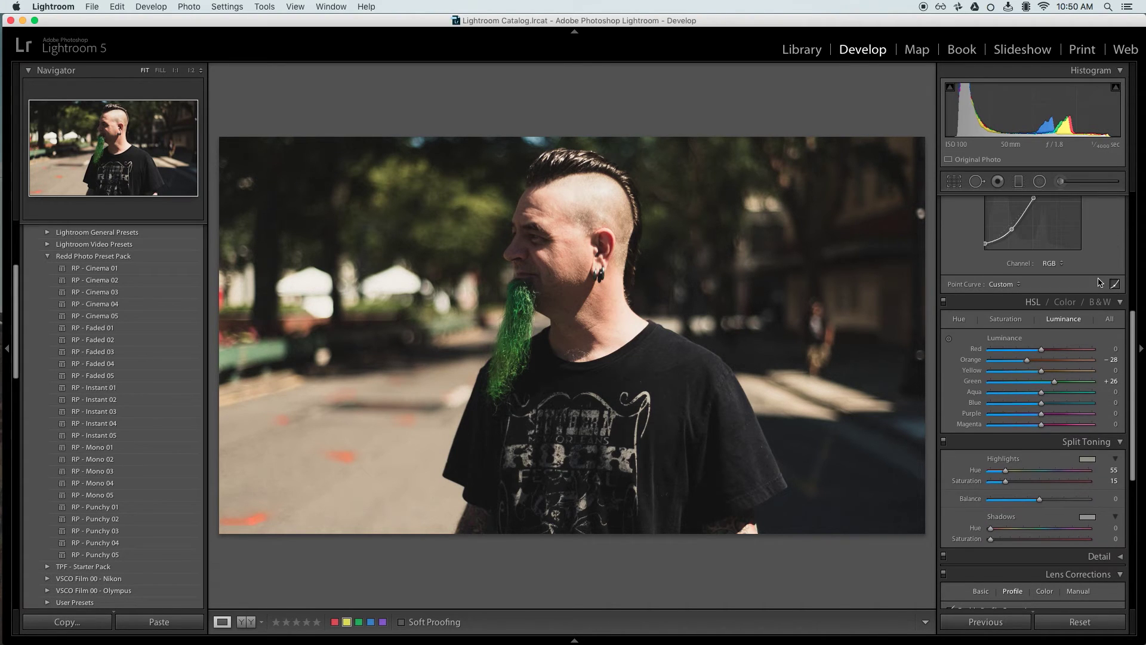
{"action": "scroll", "coordinate": [1100, 283], "scroll_direction": "up", "scroll_amount": 10}
{"action": "left_click_drag", "start_coordinate": [1040, 289], "coordinate": [1036, 295]}
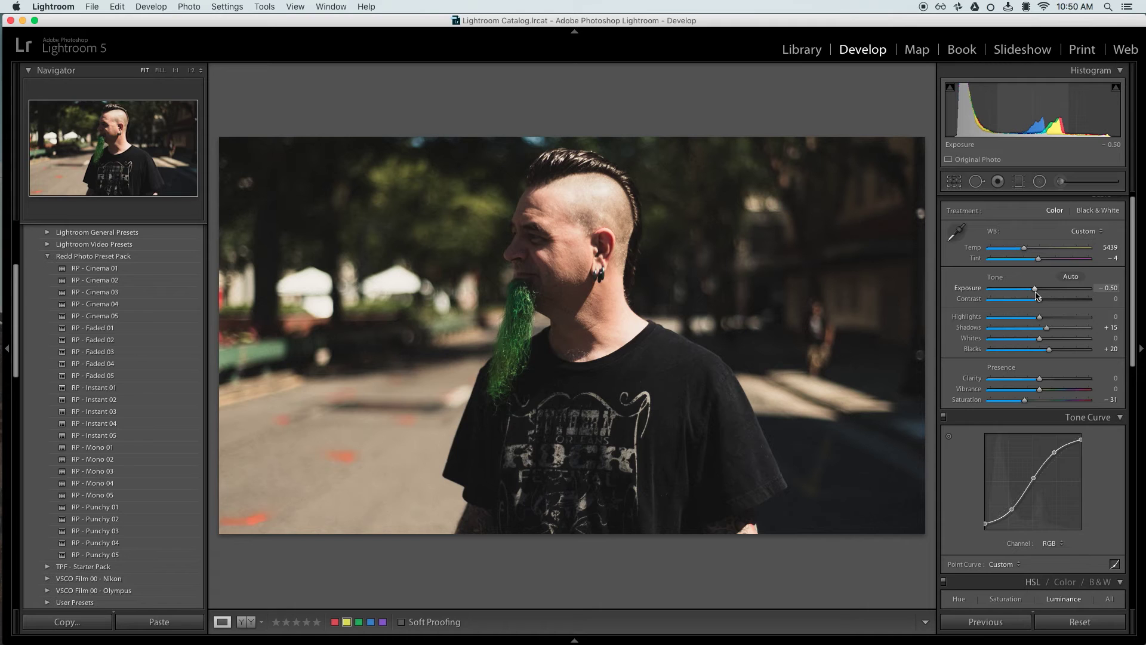
{"action": "scroll", "coordinate": [1033, 334], "scroll_direction": "down", "scroll_amount": 10}
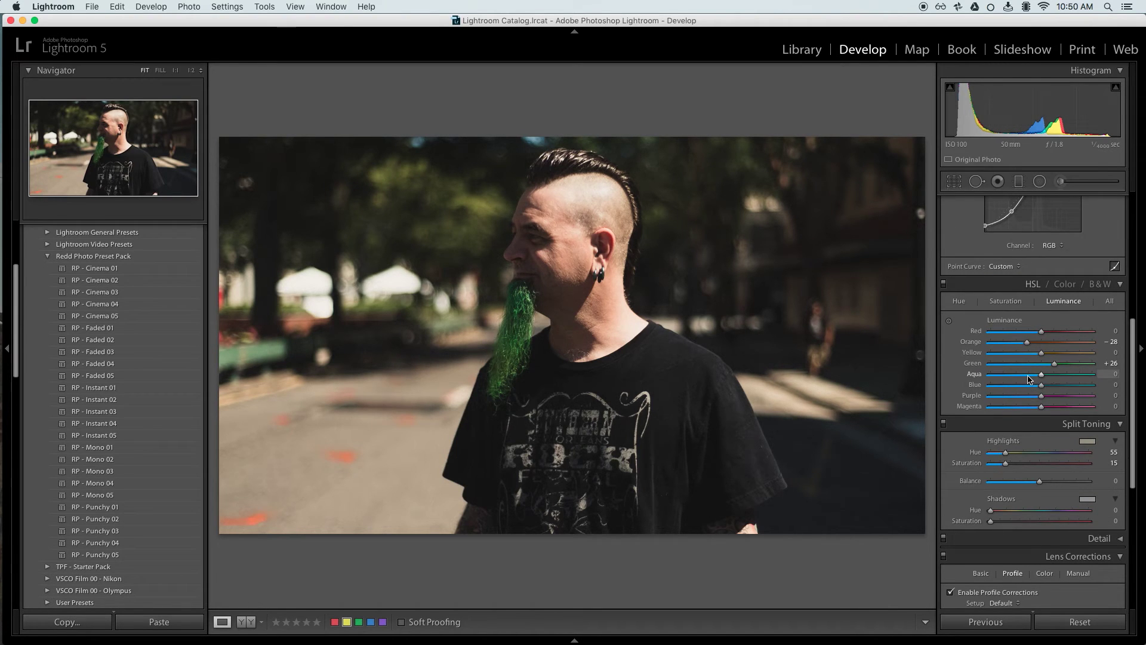
Step: Set the red luminance to −6 and lower the photo's Exposure to −0.60
{"action": "scroll", "coordinate": [1039, 382], "scroll_direction": "up", "scroll_amount": 10}
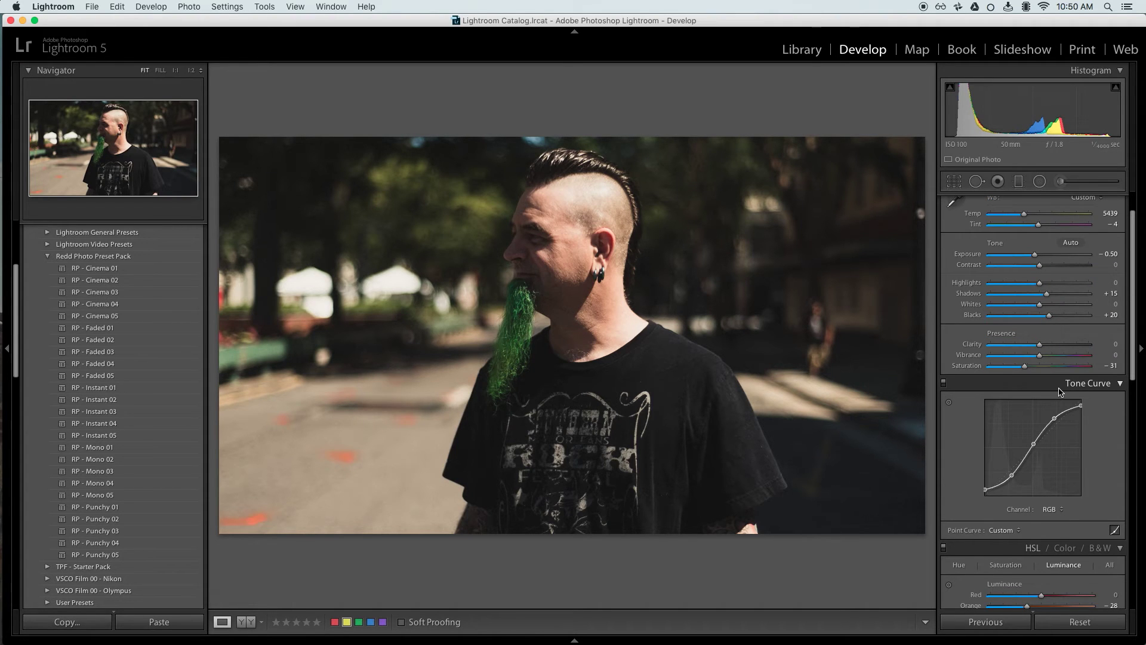
{"action": "scroll", "coordinate": [1039, 380], "scroll_direction": "up", "scroll_amount": 1}
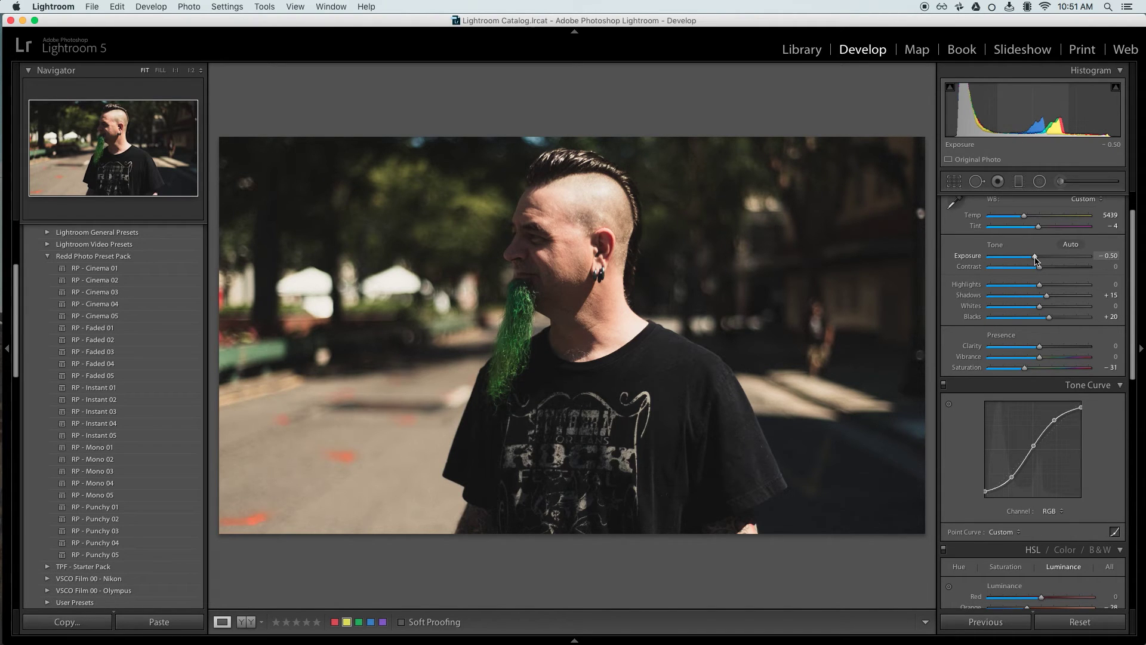
{"action": "scroll", "coordinate": [1074, 388], "scroll_direction": "down", "scroll_amount": 8}
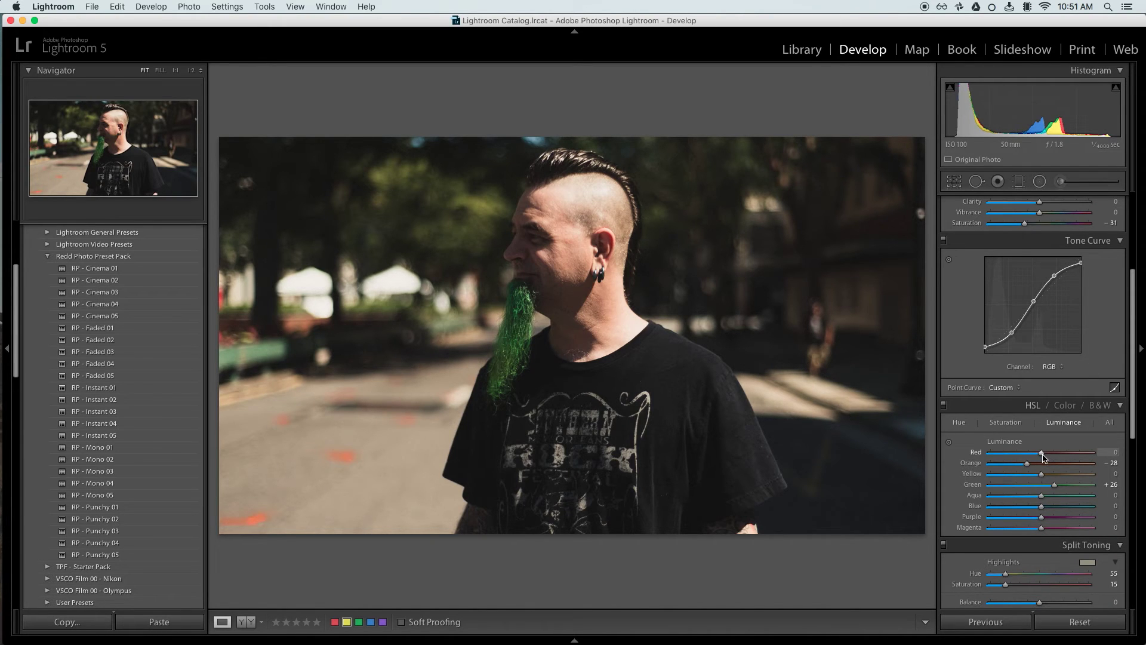
{"action": "left_click_drag", "start_coordinate": [1043, 457], "coordinate": [1040, 457]}
{"action": "scroll", "coordinate": [1041, 388], "scroll_direction": "up", "scroll_amount": 5}
{"action": "left_click_drag", "start_coordinate": [1037, 296], "coordinate": [1035, 299]}
Step: Raise the Split Toning highlights saturation to 18 and lower the Exposure to −0.65
{"action": "scroll", "coordinate": [1013, 481], "scroll_direction": "down", "scroll_amount": 5}
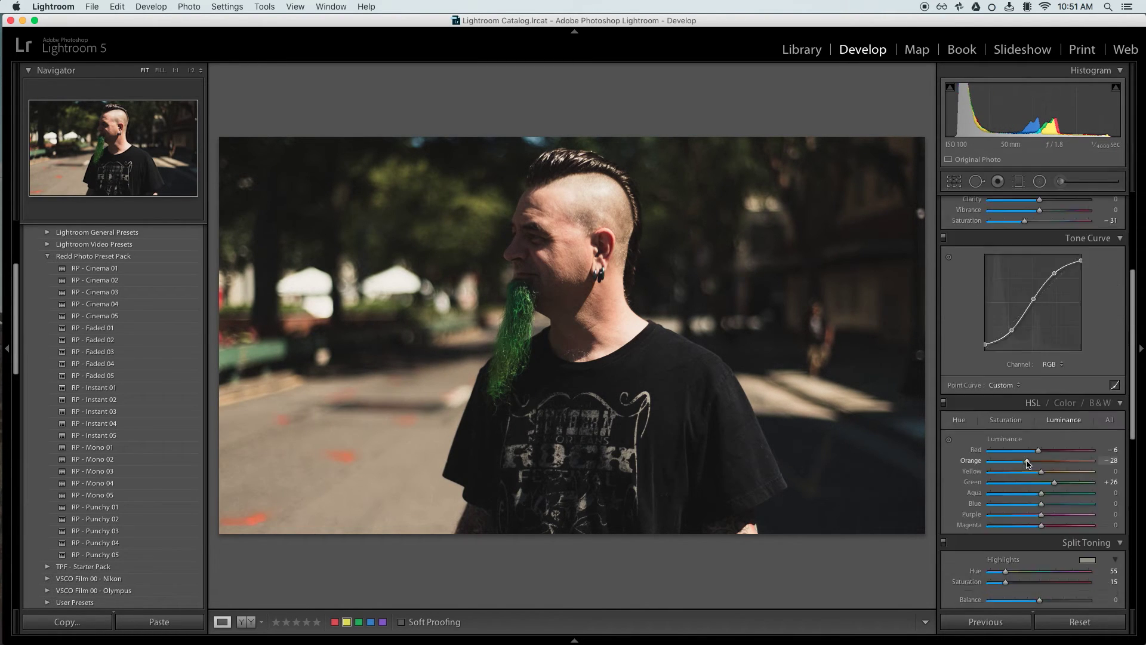
{"action": "left_click_drag", "start_coordinate": [1013, 481], "coordinate": [1016, 480]}
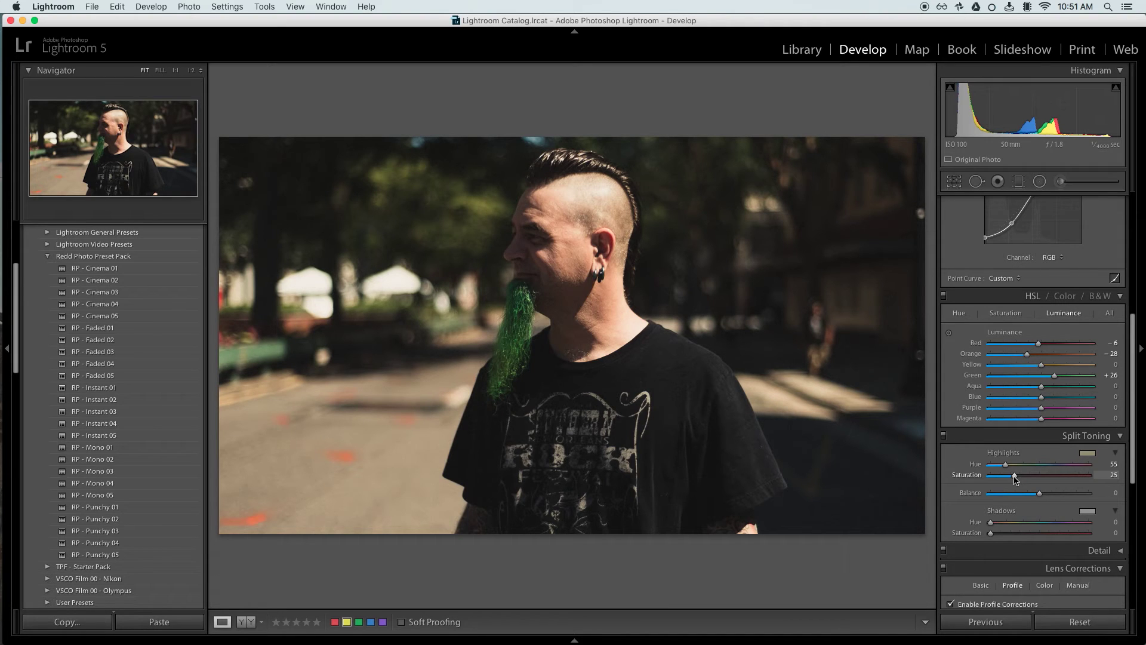
{"action": "left_click_drag", "start_coordinate": [1016, 479], "coordinate": [1014, 478]}
{"action": "mouse_move", "coordinate": [1014, 477]}
{"action": "left_mouse_down"}
{"action": "mouse_move", "coordinate": [1025, 482]}
{"action": "mouse_move", "coordinate": [1010, 485]}
{"action": "left_mouse_up"}
{"action": "scroll", "coordinate": [1027, 418], "scroll_direction": "up", "scroll_amount": 5}
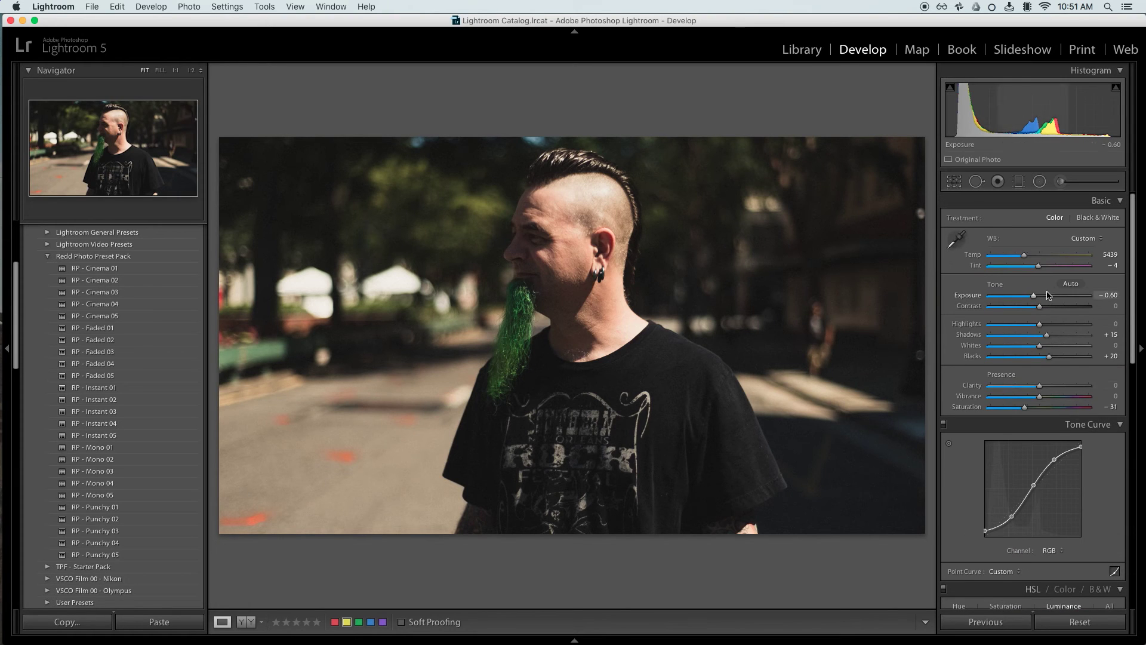
{"action": "left_click_drag", "start_coordinate": [1049, 294], "coordinate": [1034, 297]}
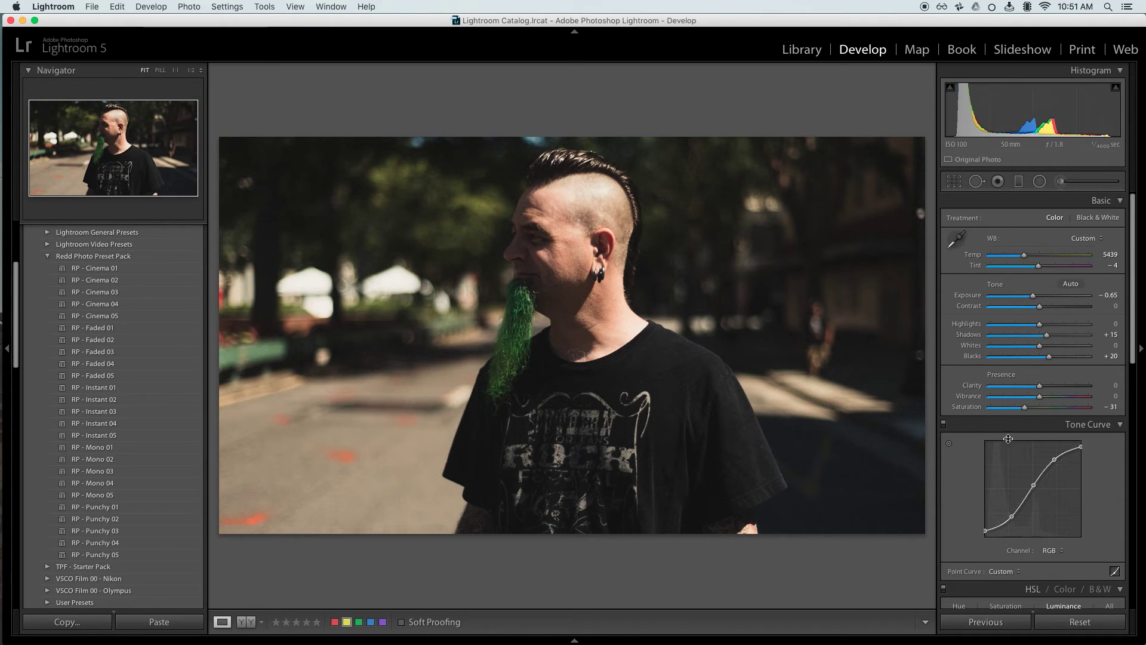
Step: Tone the shadows in Split Toning with hue 199 and saturation 9, and shift the Balance to +58
{"action": "scroll", "coordinate": [1009, 439], "scroll_direction": "down", "scroll_amount": 5}
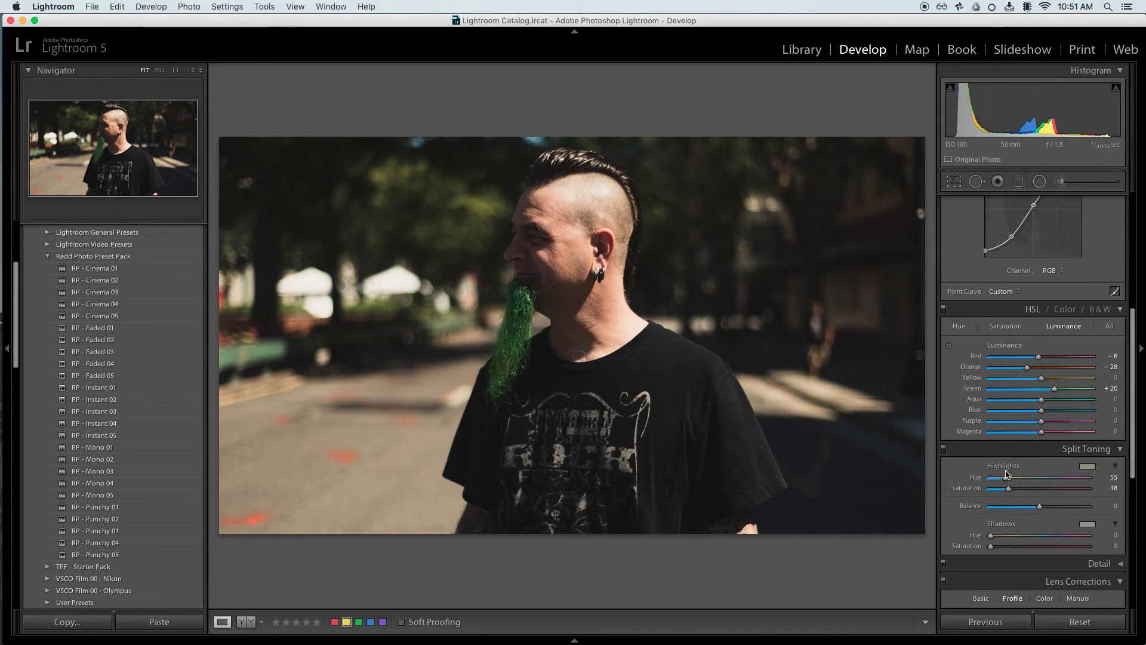
{"action": "scroll", "coordinate": [1007, 474], "scroll_direction": "down", "scroll_amount": 2}
{"action": "left_click", "coordinate": [1053, 430]}
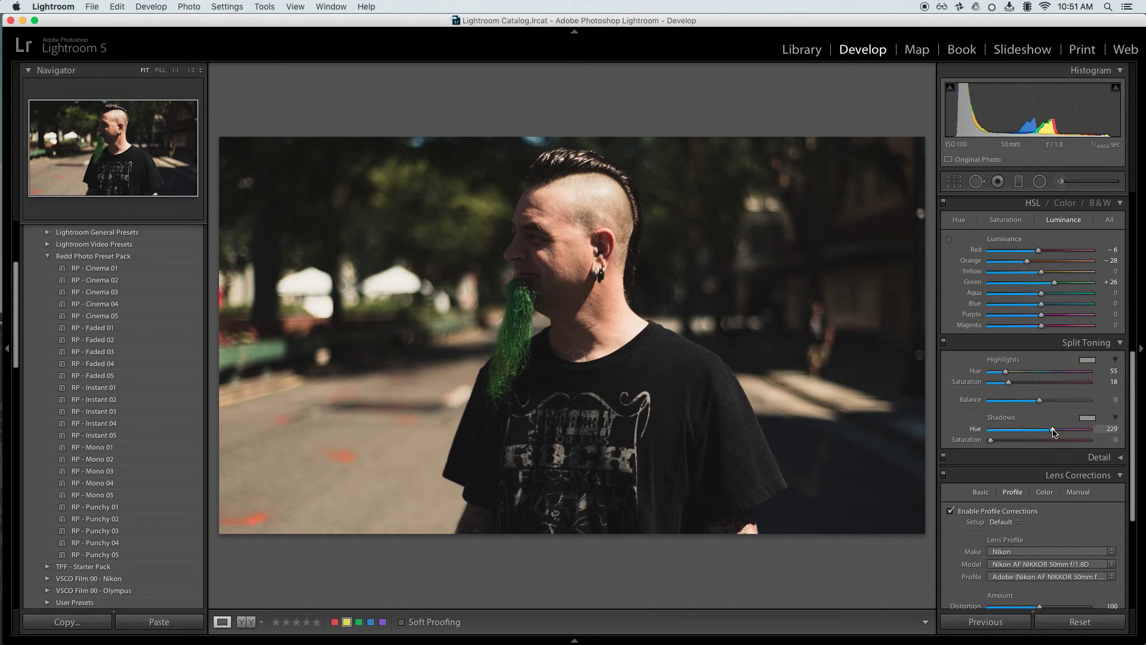
{"action": "left_click_drag", "start_coordinate": [1054, 431], "coordinate": [1045, 434]}
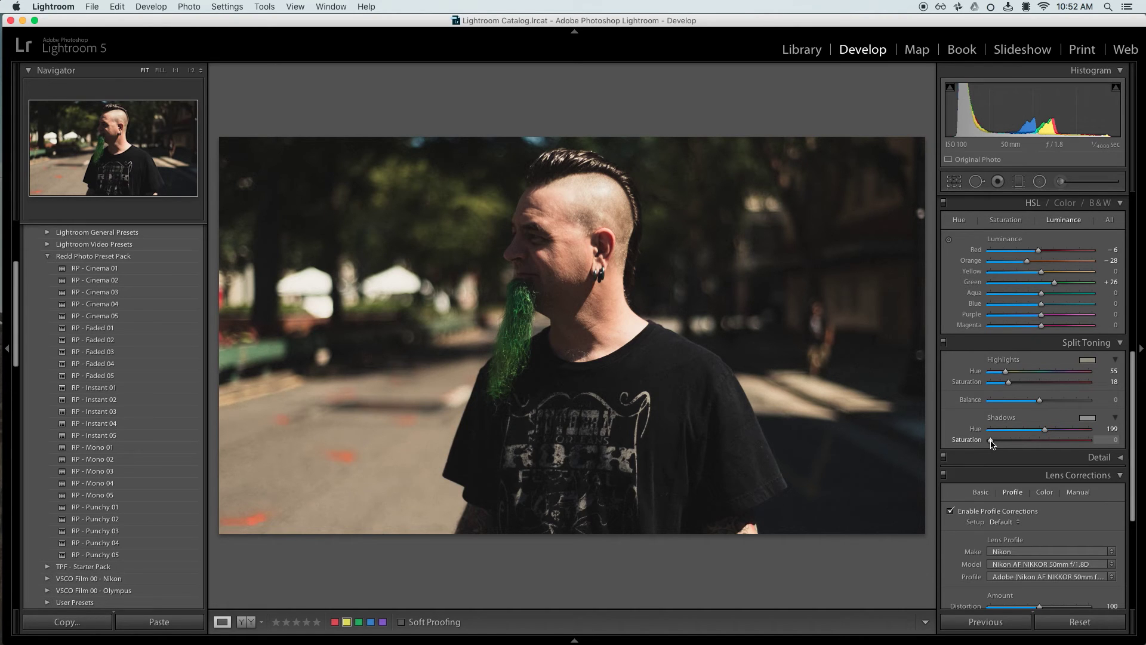
{"action": "left_click_drag", "start_coordinate": [991, 442], "coordinate": [1001, 446]}
{"action": "left_click_drag", "start_coordinate": [1039, 400], "coordinate": [1063, 401]}
Step: Brighten the photo by raising the Exposure to −0.30
{"action": "scroll", "coordinate": [1050, 417], "scroll_direction": "up", "scroll_amount": 10}
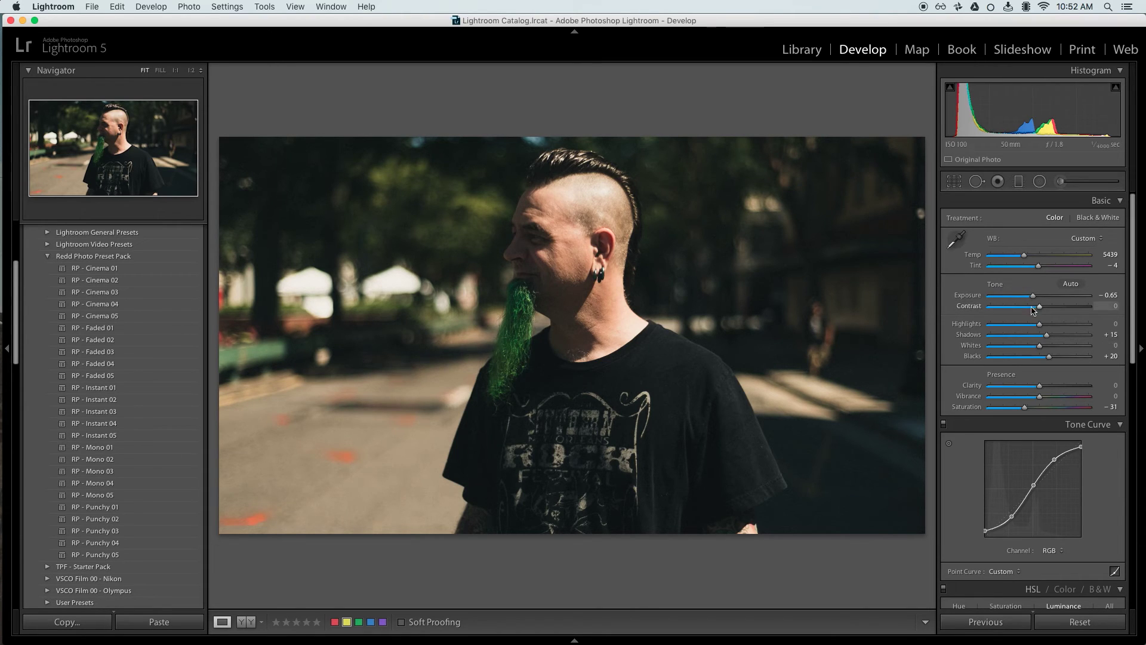
{"action": "left_click_drag", "start_coordinate": [1033, 297], "coordinate": [1037, 301]}
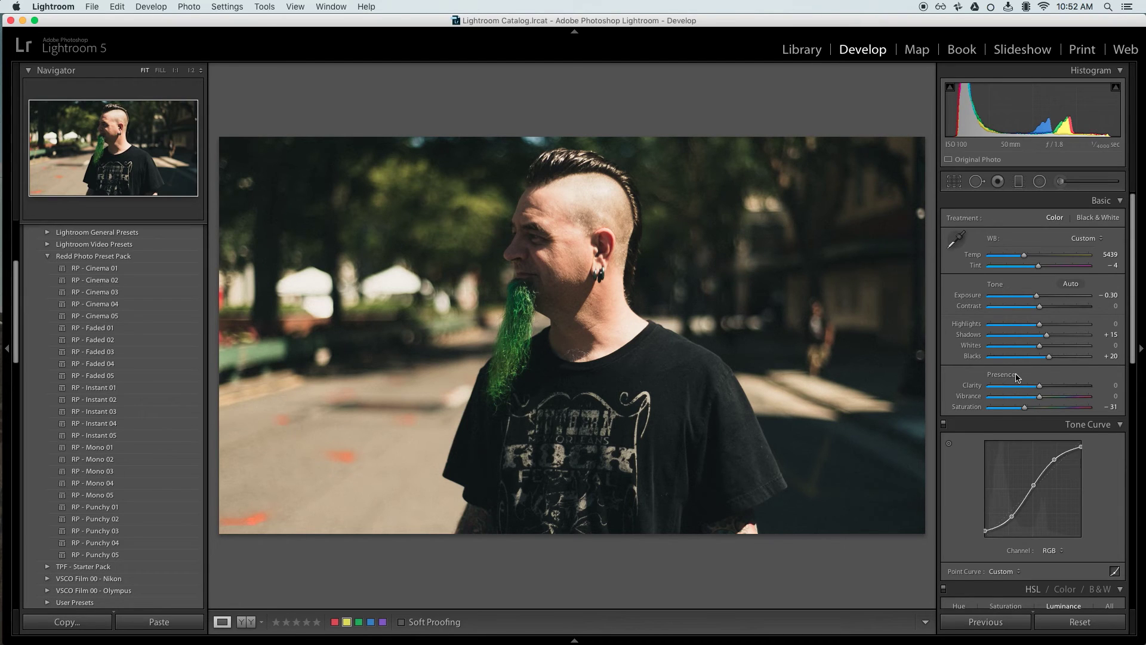
{"action": "scroll", "coordinate": [1016, 376], "scroll_direction": "down", "scroll_amount": 10}
{"action": "scroll", "coordinate": [1017, 362], "scroll_direction": "up", "scroll_amount": 10}
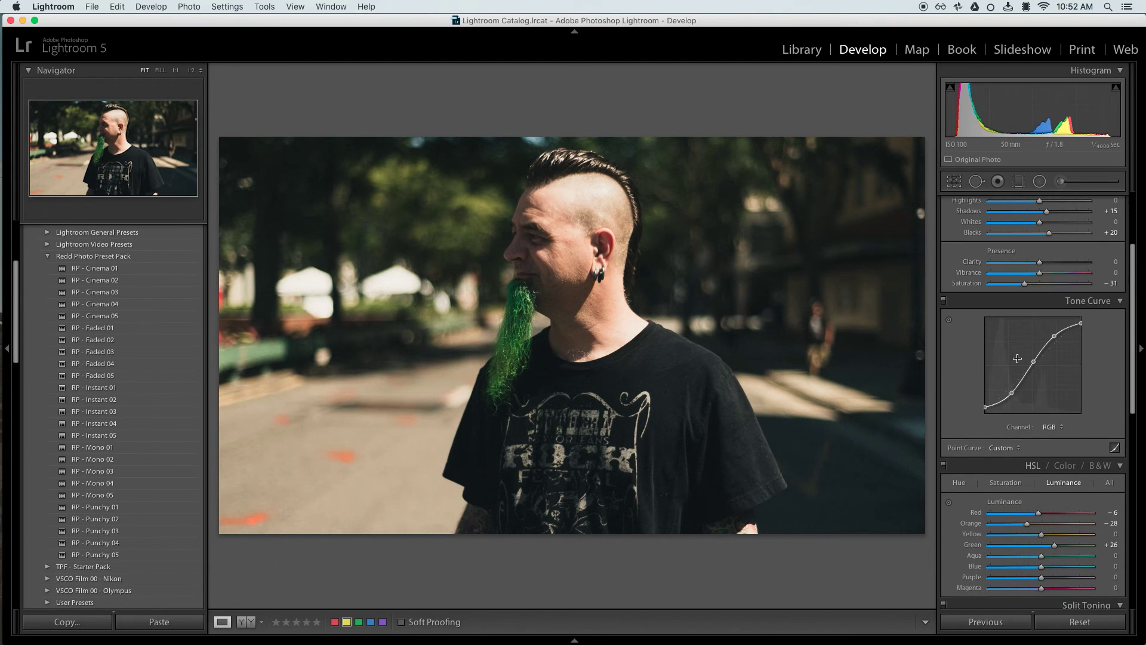
Step: Increase the Split Toning saturation to 11 for the shadows and 24 for the highlights
{"action": "scroll", "coordinate": [1086, 431], "scroll_direction": "down", "scroll_amount": 5}
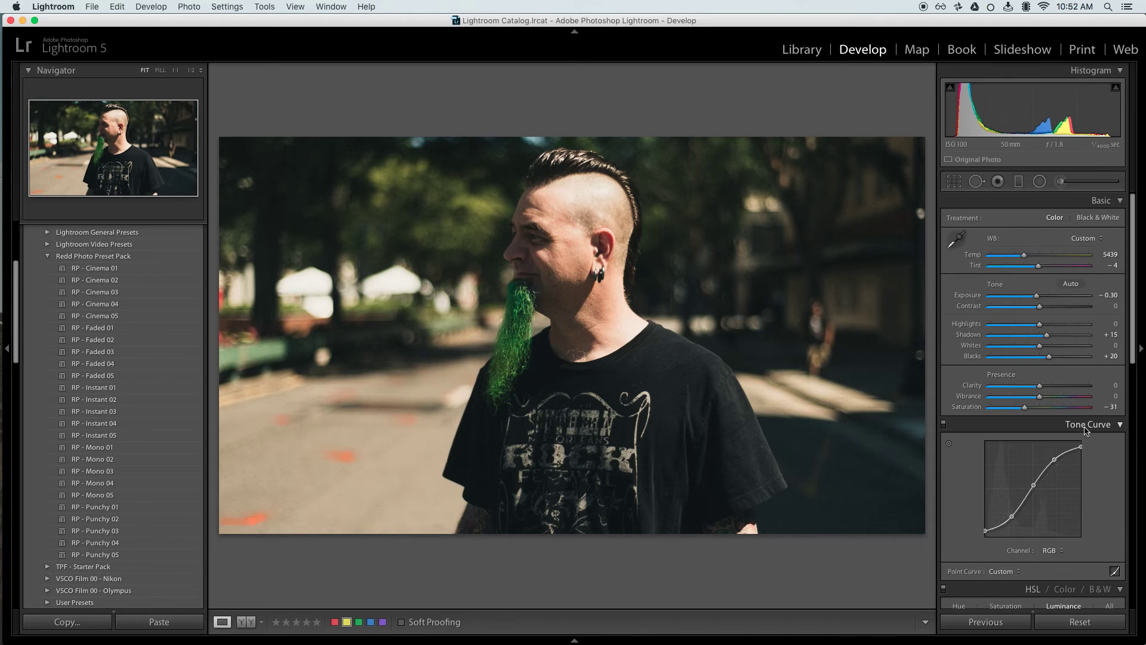
{"action": "scroll", "coordinate": [1053, 453], "scroll_direction": "down", "scroll_amount": 4}
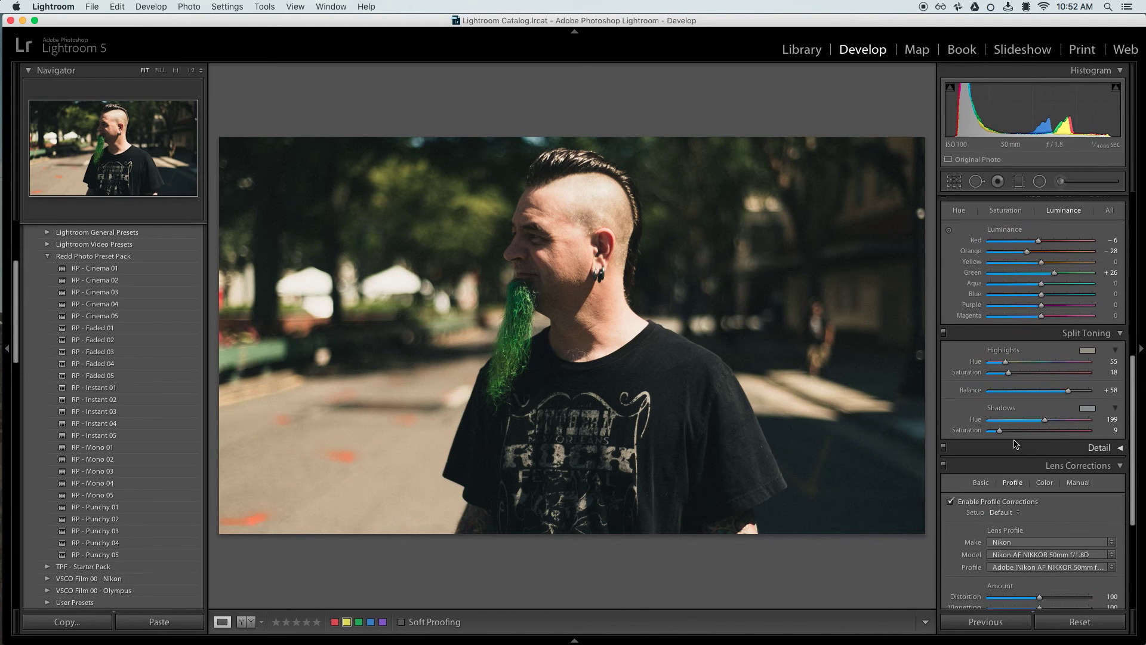
{"action": "left_click_drag", "start_coordinate": [999, 430], "coordinate": [1002, 434]}
{"action": "left_click_drag", "start_coordinate": [1008, 372], "coordinate": [1017, 376]}
Step: Lower the basic Highlights tone to −28 and set the Exposure to −0.35
{"action": "scroll", "coordinate": [1017, 335], "scroll_direction": "up", "scroll_amount": 5}
{"action": "scroll", "coordinate": [1017, 335], "scroll_direction": "up", "scroll_amount": 3}
{"action": "left_click_drag", "start_coordinate": [1040, 324], "coordinate": [1038, 300]}
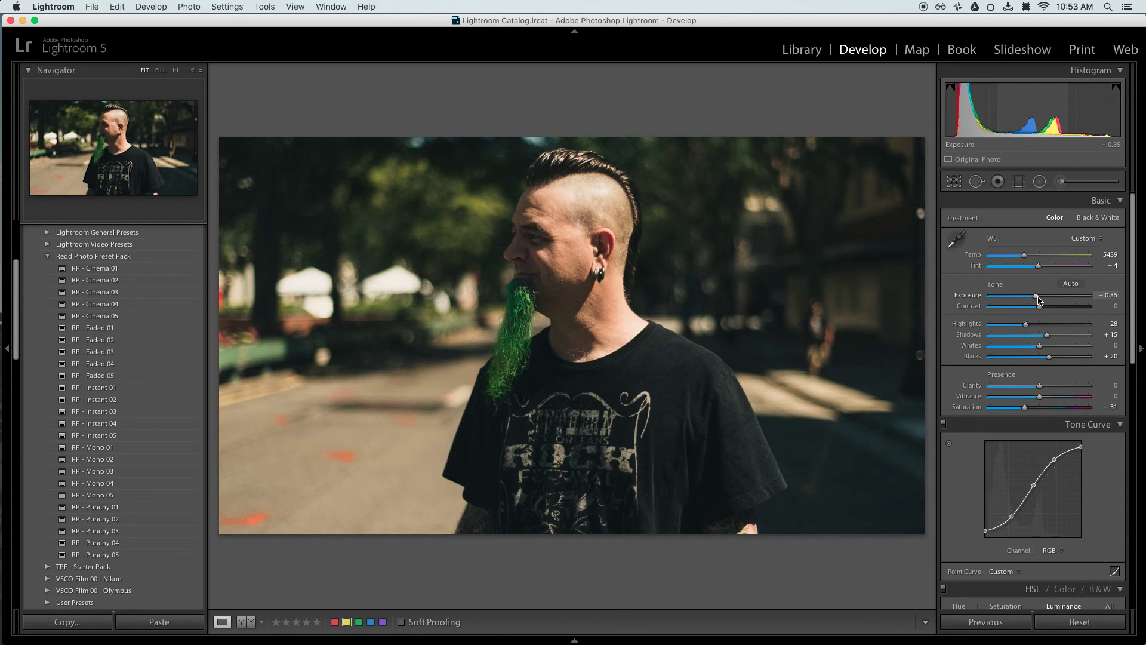
Step: Try other Split Toning saturation amounts and reset the highlights and shadows saturation to 0
{"action": "scroll", "coordinate": [1031, 407], "scroll_direction": "down", "scroll_amount": 10}
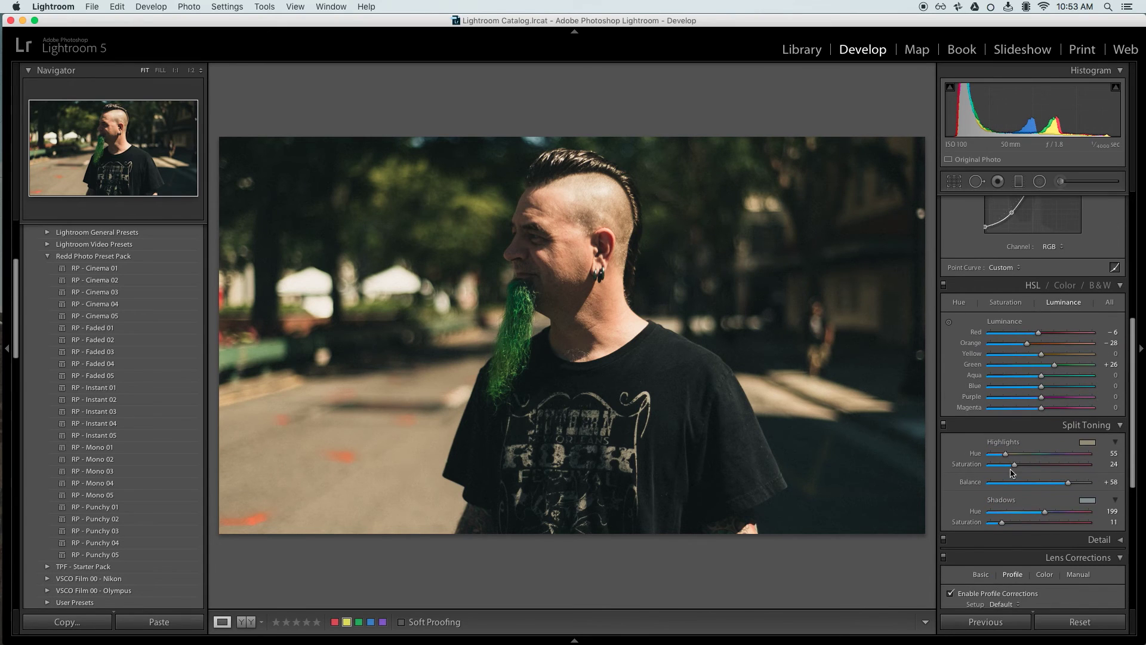
{"action": "mouse_move", "coordinate": [999, 526]}
{"action": "left_mouse_down"}
{"action": "mouse_move", "coordinate": [975, 528]}
{"action": "mouse_move", "coordinate": [997, 525]}
{"action": "left_mouse_up"}
{"action": "left_click_drag", "start_coordinate": [1014, 465], "coordinate": [1020, 469]}
{"action": "left_click_drag", "start_coordinate": [1020, 468], "coordinate": [1007, 457]}
{"action": "double_click", "coordinate": [961, 466]}
{"action": "double_click", "coordinate": [958, 523]}
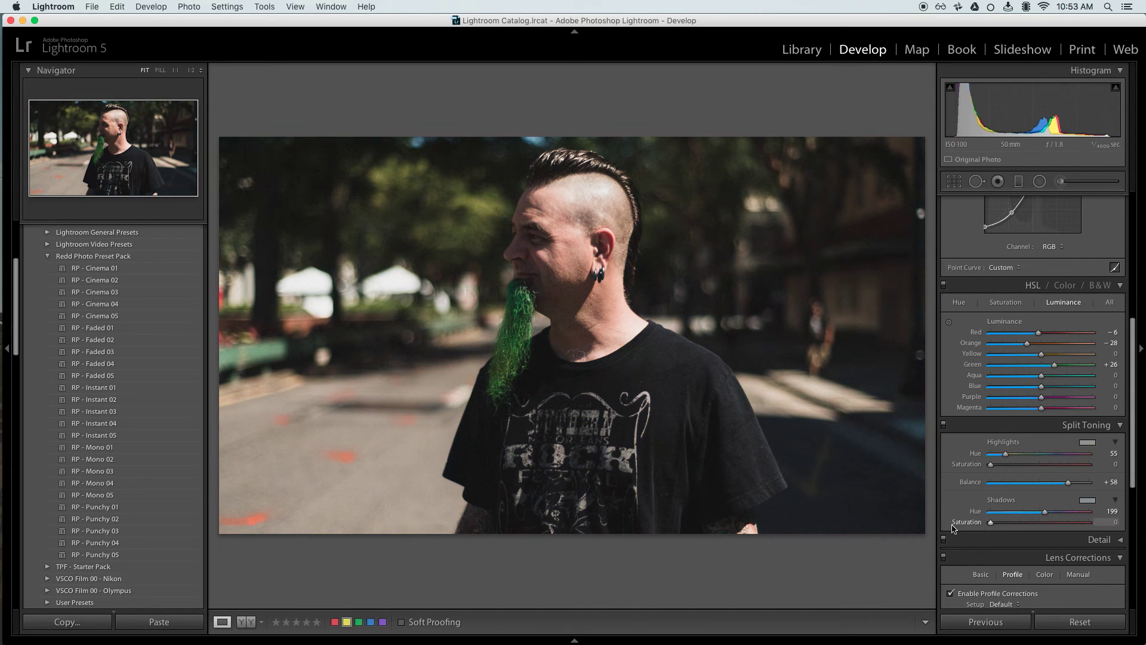
Step: Add a slightly lowered midpoint to the Blue channel tone curve and try a lower white endpoint before returning it to 100%
{"action": "scroll", "coordinate": [986, 502], "scroll_direction": "up", "scroll_amount": 1}
{"action": "scroll", "coordinate": [986, 503], "scroll_direction": "up", "scroll_amount": 8}
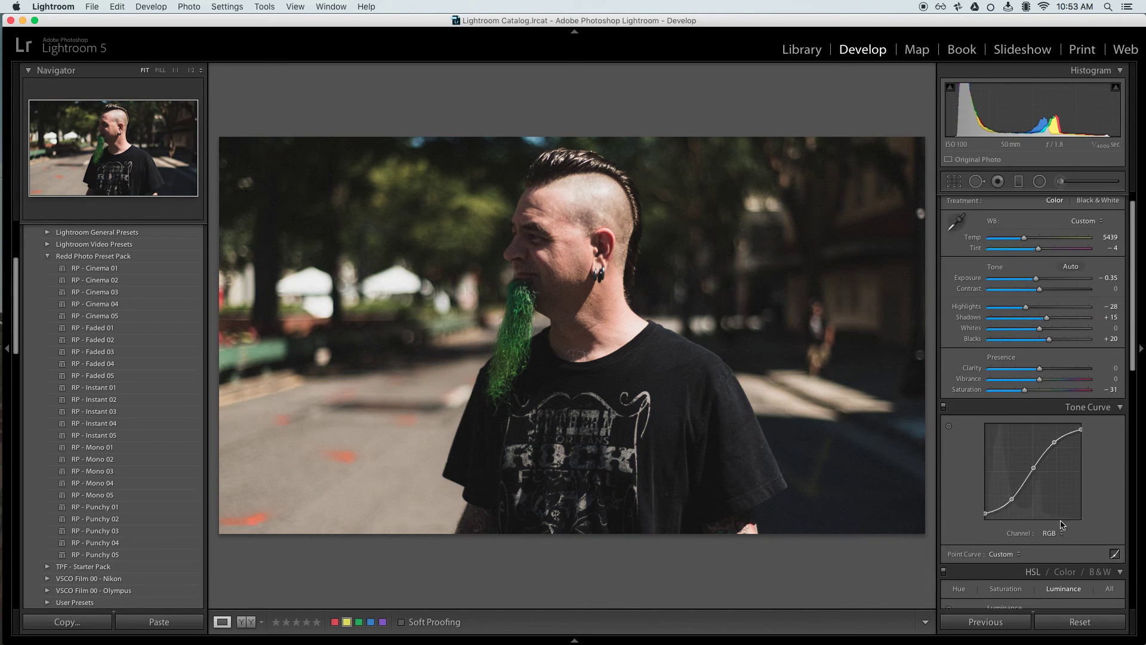
{"action": "left_click", "coordinate": [1054, 534]}
{"action": "left_click", "coordinate": [1051, 556]}
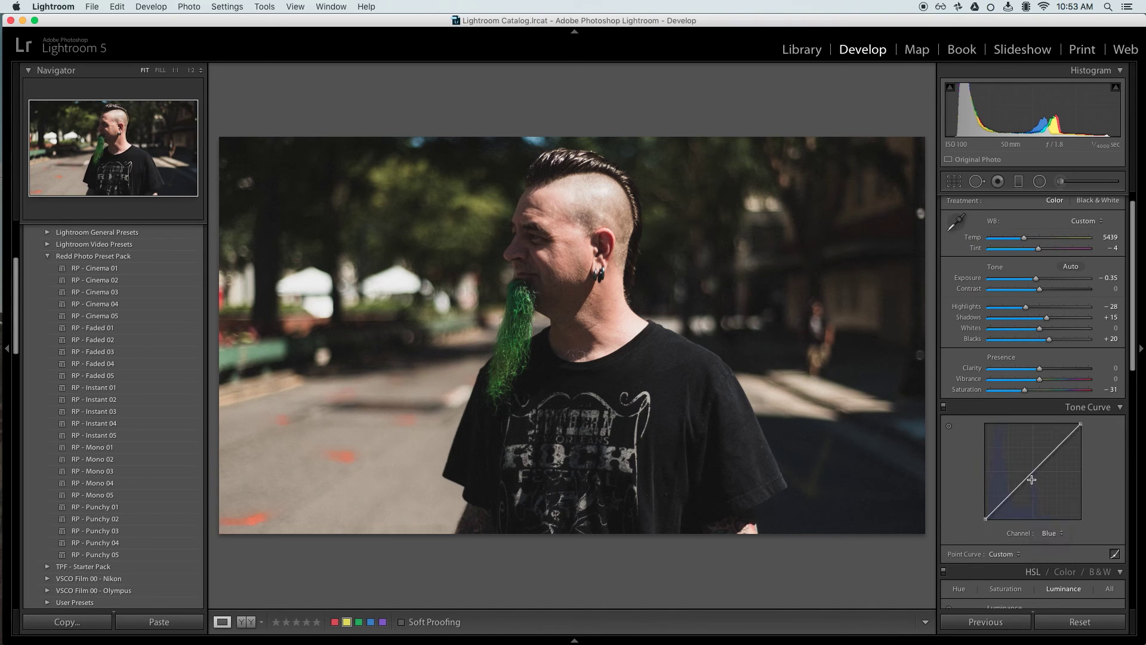
{"action": "left_click_drag", "start_coordinate": [1029, 476], "coordinate": [1030, 474]}
{"action": "mouse_move", "coordinate": [1081, 424]}
{"action": "left_mouse_down"}
{"action": "mouse_move", "coordinate": [1082, 475]}
{"action": "mouse_move", "coordinate": [1081, 435]}
{"action": "left_mouse_up"}
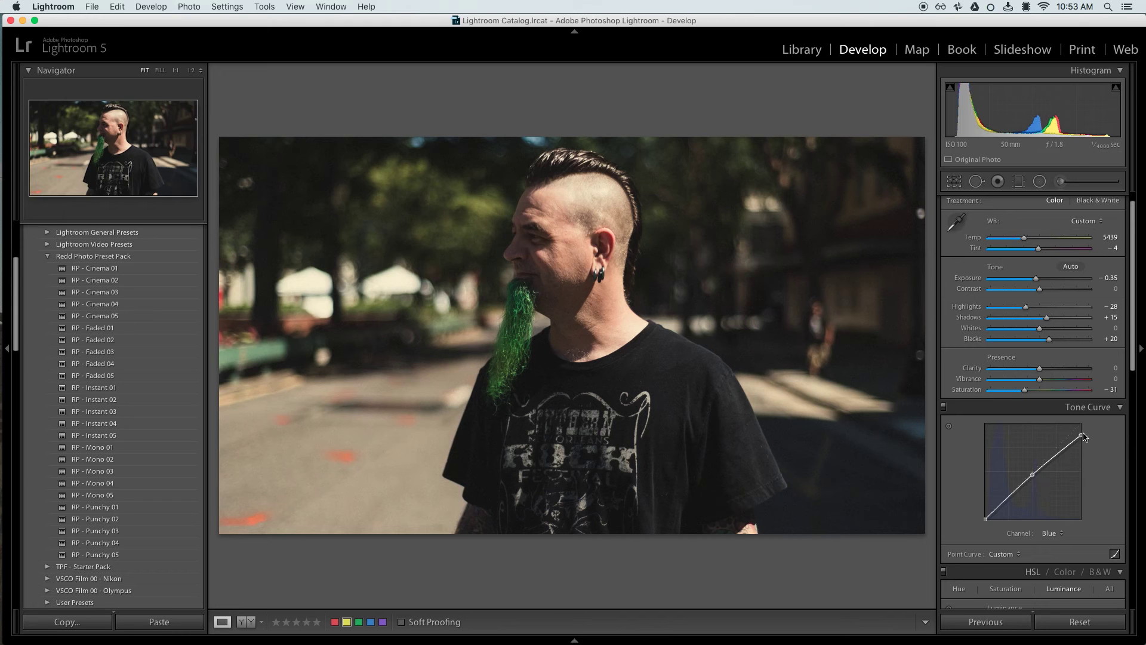
{"action": "left_click_drag", "start_coordinate": [1080, 436], "coordinate": [1080, 424]}
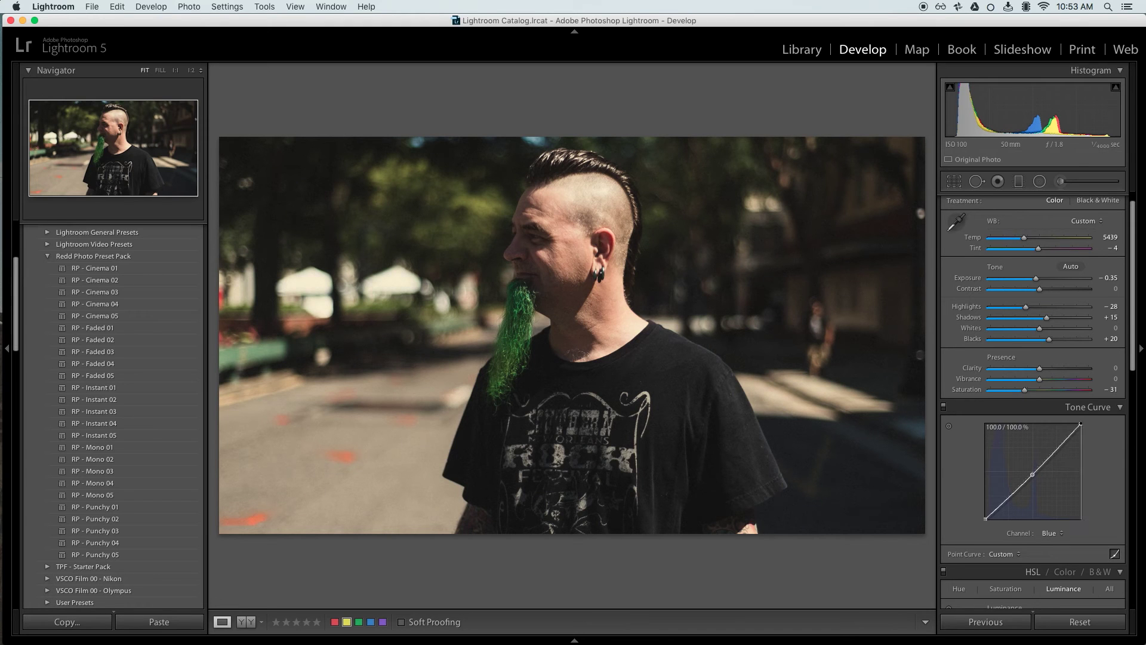
Step: Fine-tune the Blue channel curve's midpoint and lower its white endpoint to 91.4%
{"action": "left_click", "coordinate": [1034, 474]}
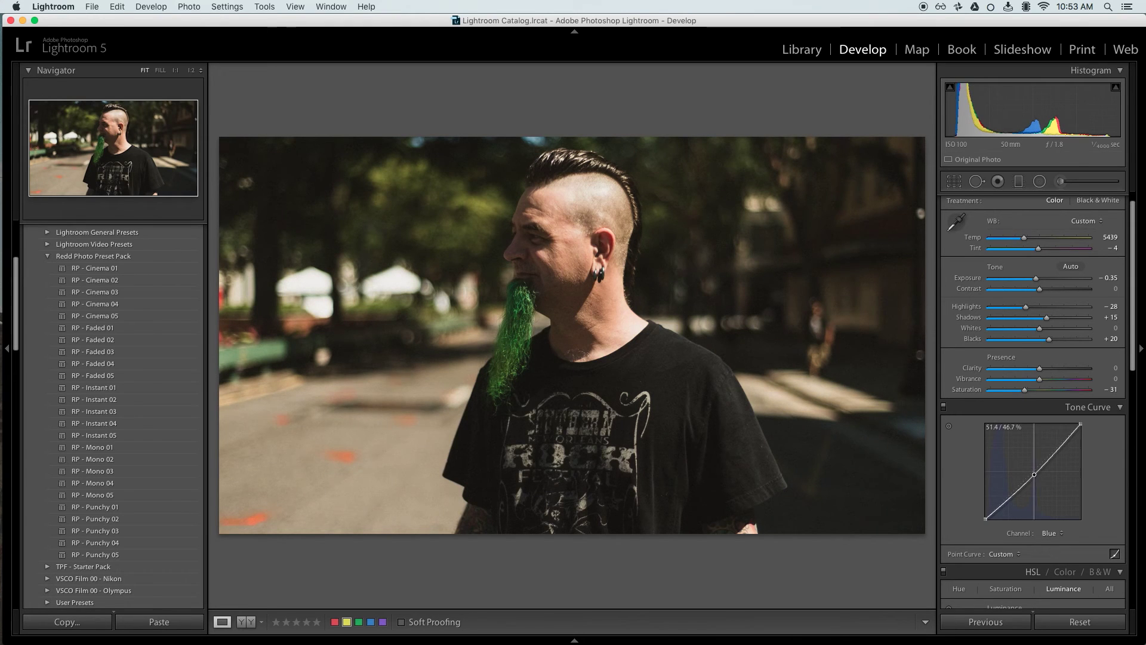
{"action": "left_click_drag", "start_coordinate": [1035, 474], "coordinate": [1034, 473]}
{"action": "mouse_move", "coordinate": [1080, 424]}
{"action": "left_mouse_down"}
{"action": "mouse_move", "coordinate": [1090, 444]}
{"action": "mouse_move", "coordinate": [1069, 439]}
{"action": "mouse_move", "coordinate": [1069, 471]}
{"action": "mouse_move", "coordinate": [1080, 431]}
{"action": "left_mouse_up"}
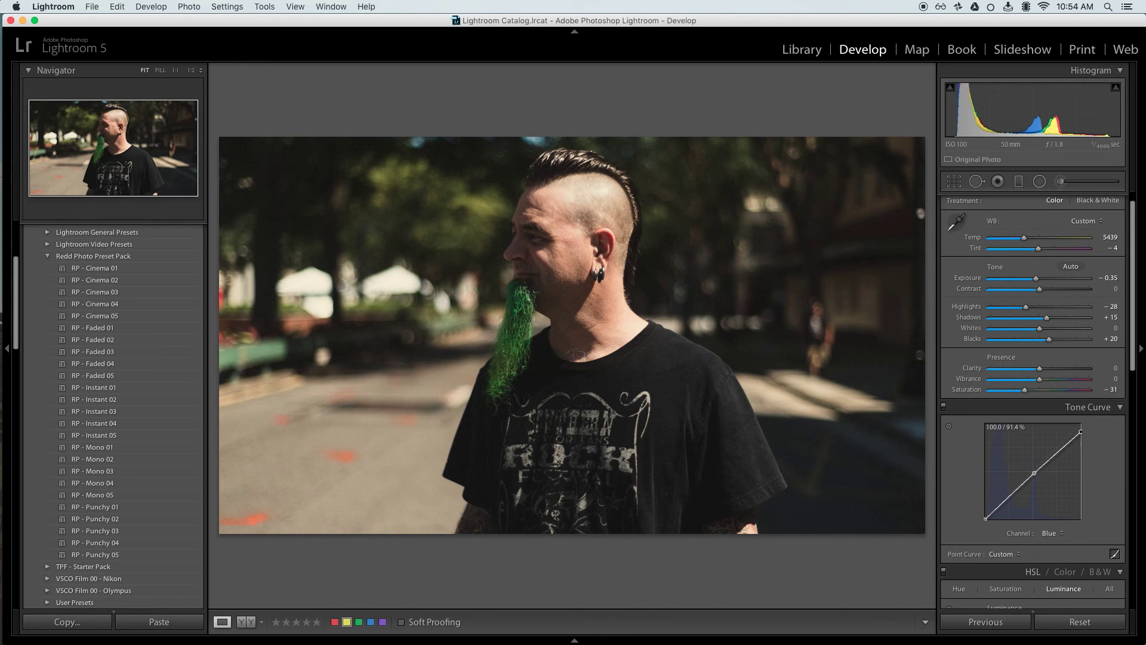
Step: Try a midpoint adjustment on the Green channel tone curve and undo it
{"action": "left_click", "coordinate": [1054, 533]}
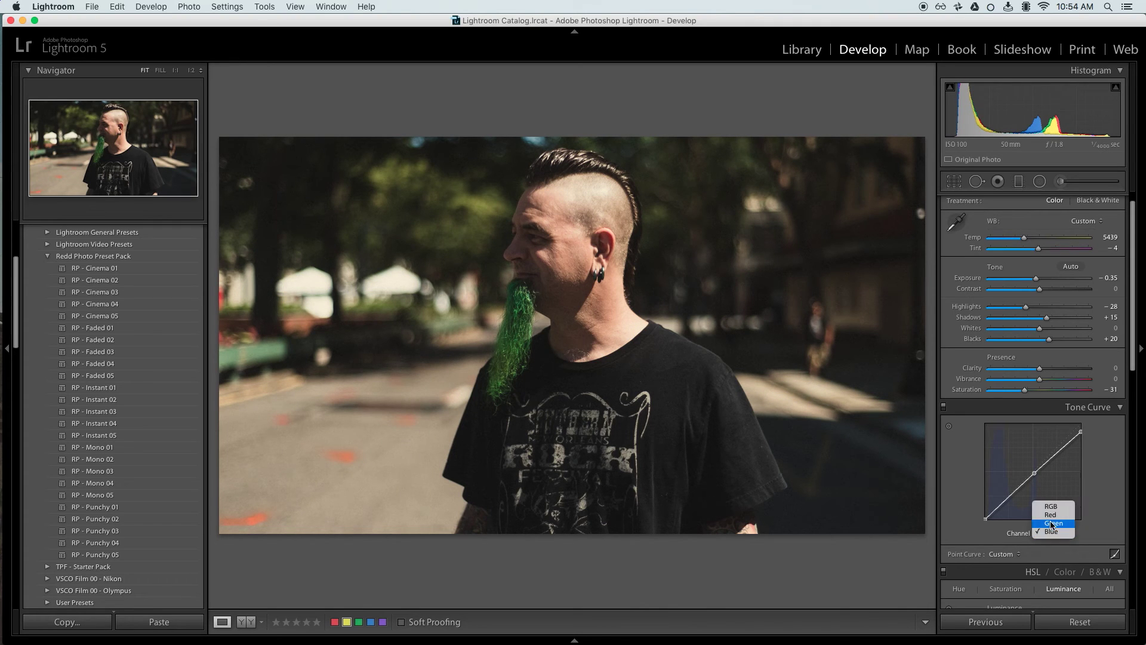
{"action": "left_click", "coordinate": [1046, 497]}
{"action": "left_click", "coordinate": [1033, 471]}
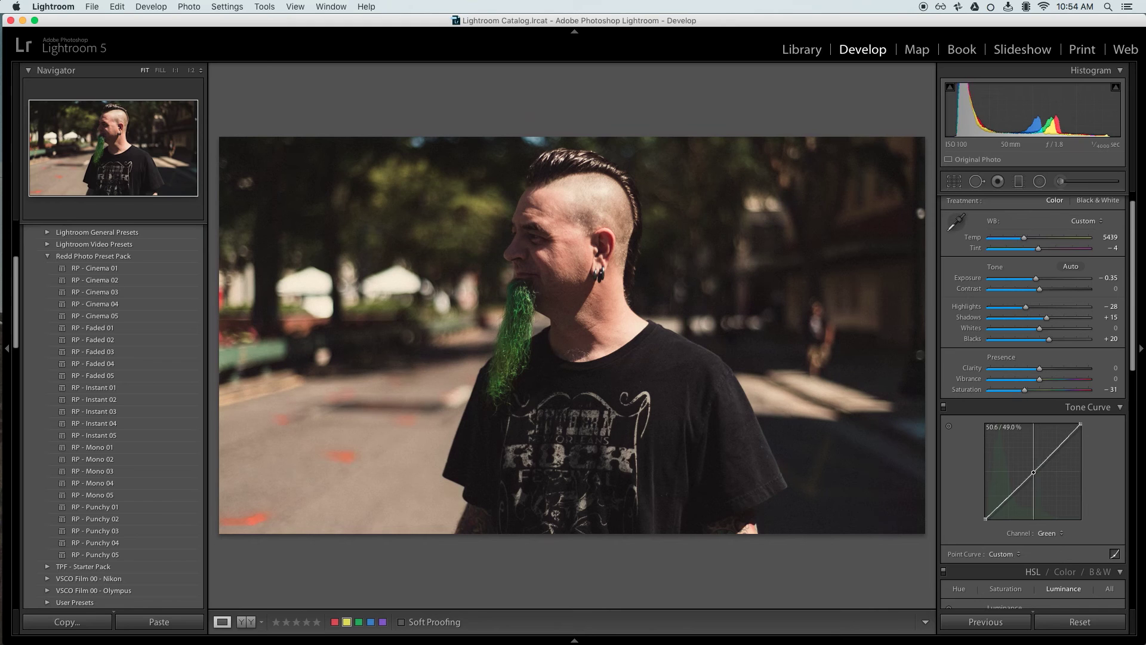
{"action": "mouse_move", "coordinate": [1032, 470]}
{"action": "left_mouse_down"}
{"action": "mouse_move", "coordinate": [1046, 457]}
{"action": "mouse_move", "coordinate": [1014, 488]}
{"action": "mouse_move", "coordinate": [1041, 465]}
{"action": "left_mouse_up"}
{"action": "key", "text": "super+z"}
{"action": "key", "text": "super+z"}
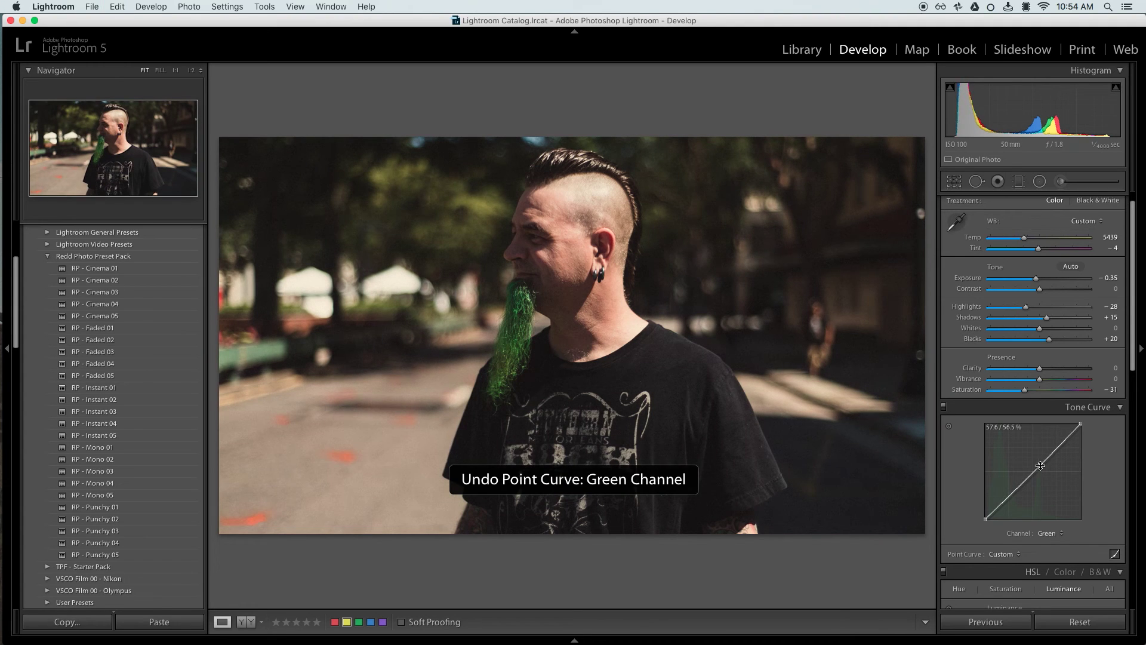
{"action": "key", "text": "super+z"}
Step: Shift the Blue channel curve's midpoint, restore its white endpoint to 100%, and delete the midpoint control point
{"action": "left_click", "coordinate": [1049, 536]}
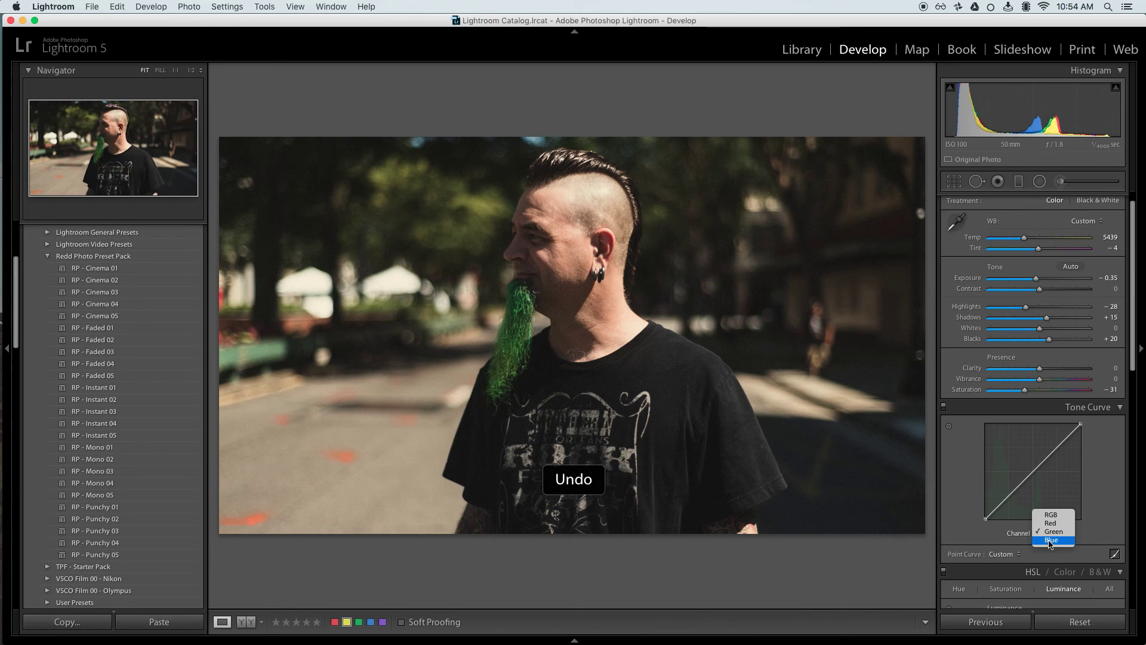
{"action": "left_click", "coordinate": [1050, 540]}
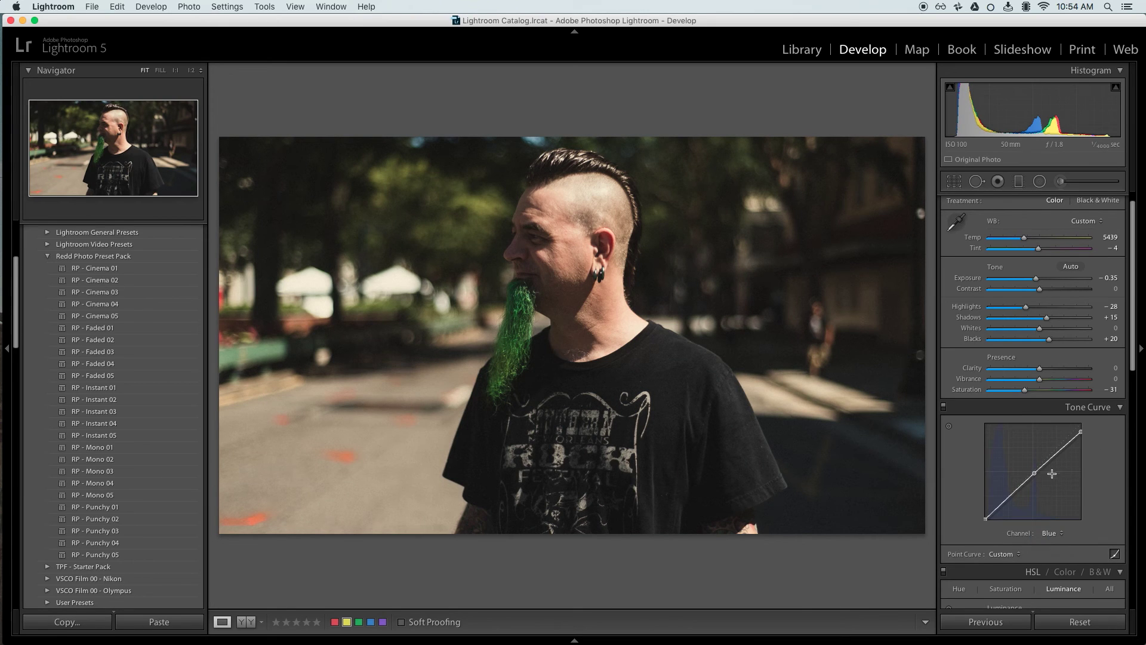
{"action": "left_click_drag", "start_coordinate": [1034, 473], "coordinate": [1036, 473]}
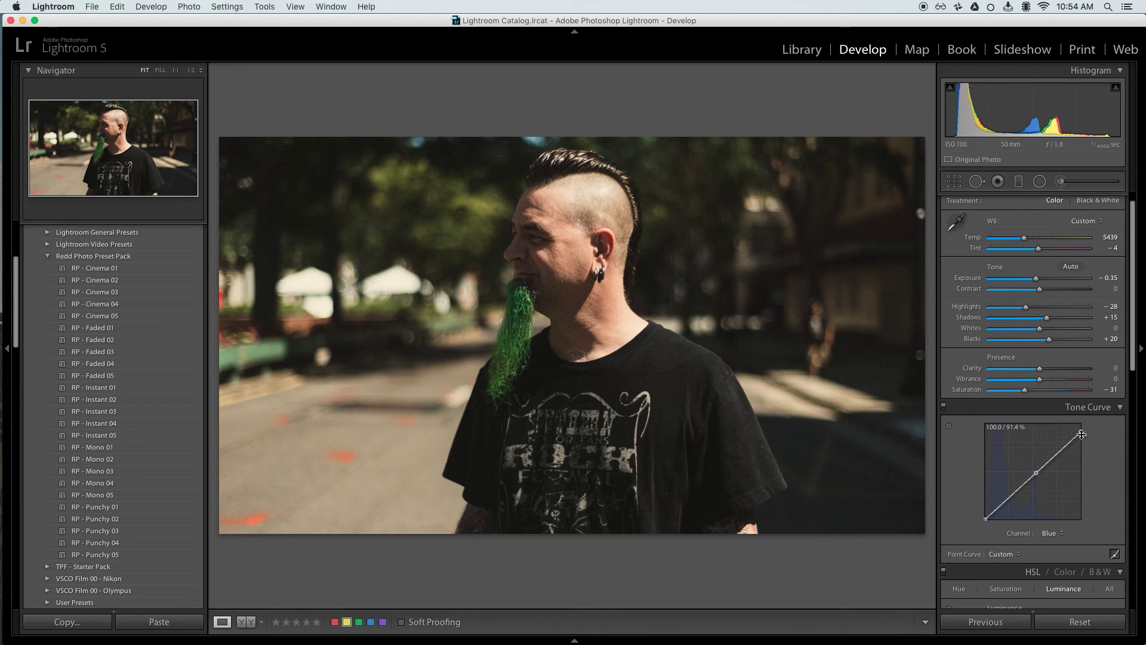
{"action": "left_click_drag", "start_coordinate": [1080, 431], "coordinate": [1081, 424]}
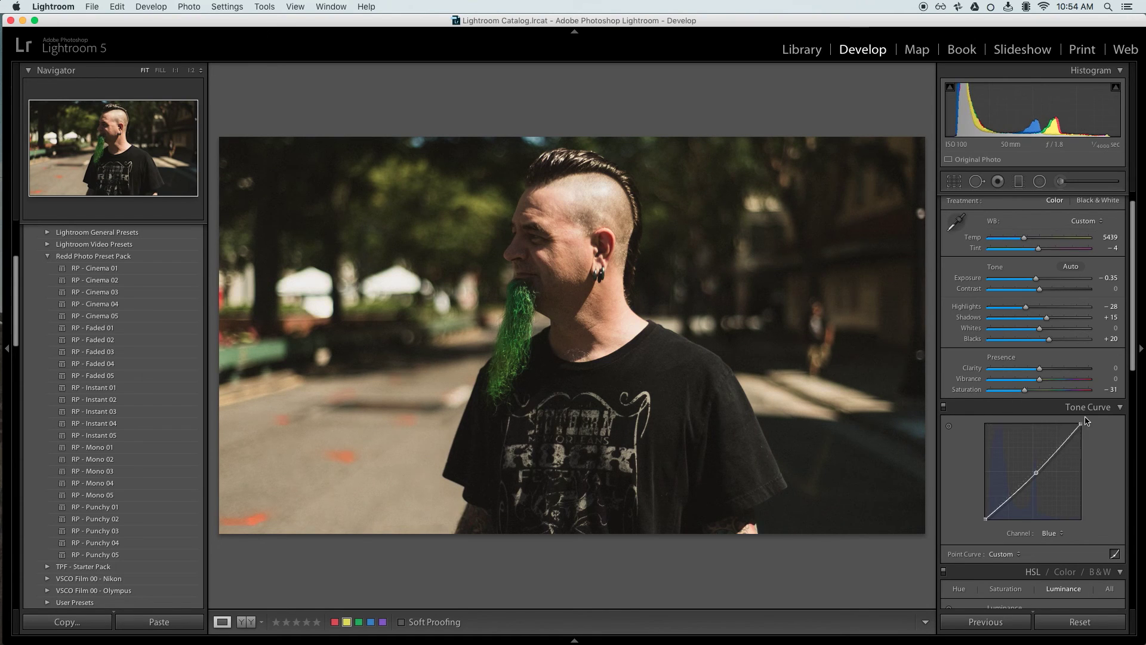
{"action": "right_click", "coordinate": [1036, 474]}
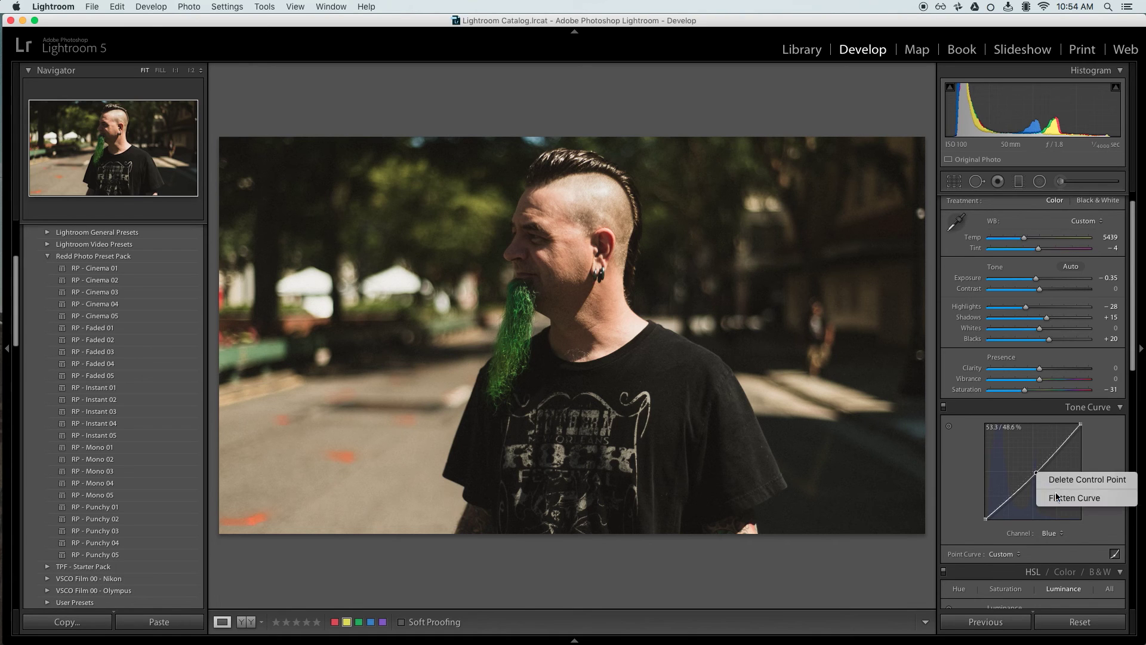
{"action": "left_click", "coordinate": [1064, 479]}
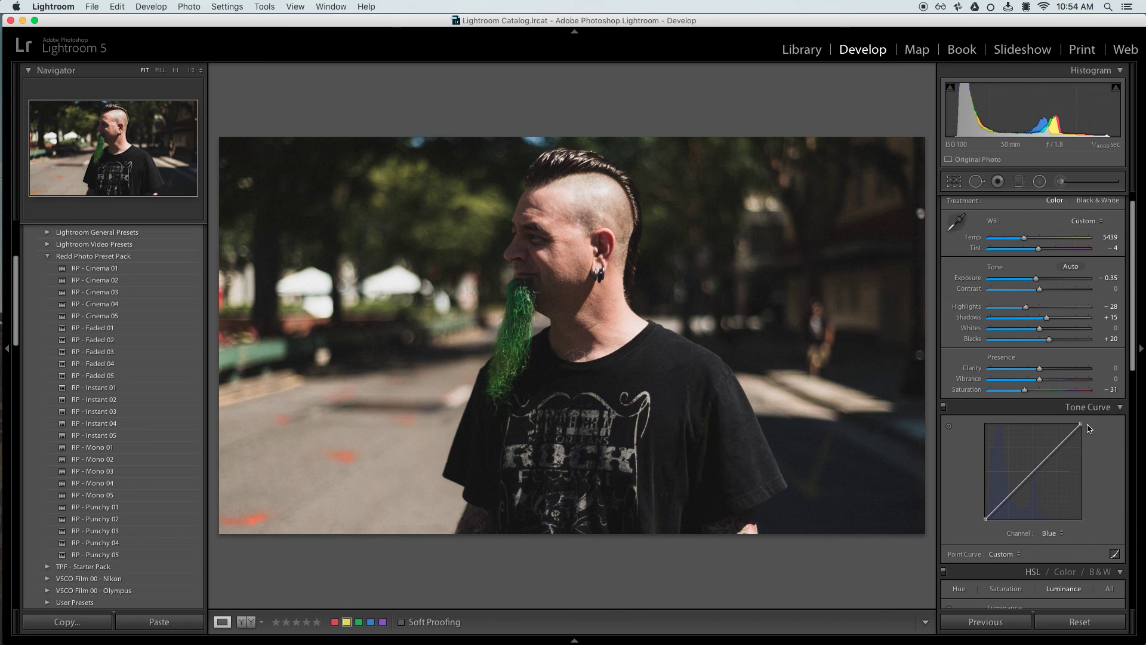
Step: Set the Split Toning highlights saturation to 16
{"action": "scroll", "coordinate": [1096, 458], "scroll_direction": "down", "scroll_amount": 5}
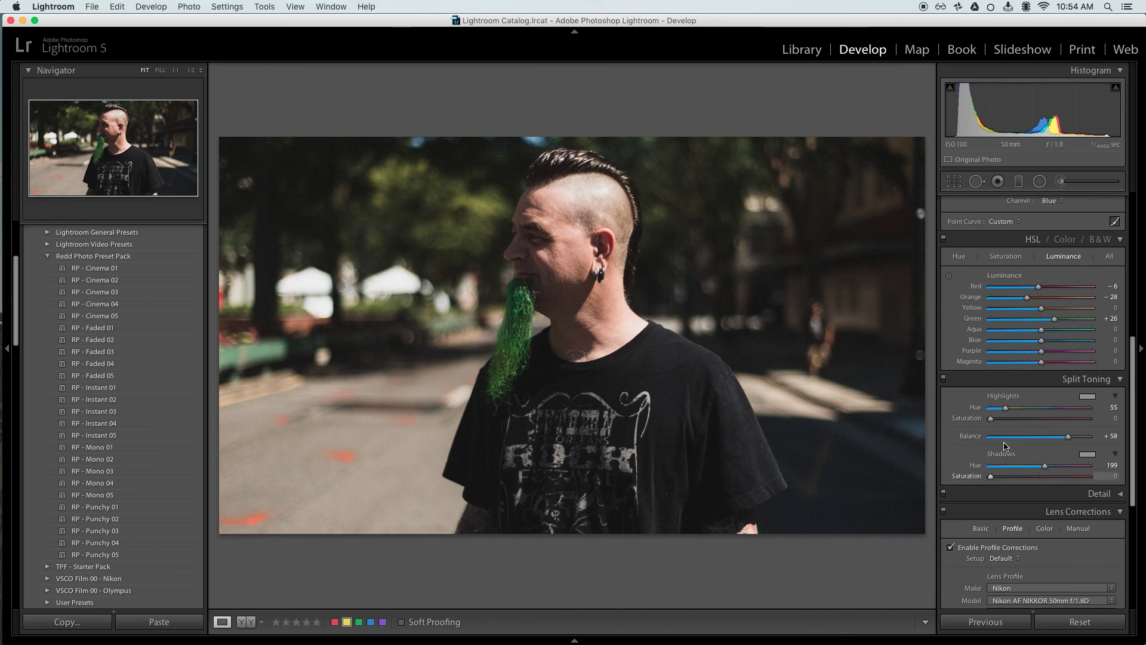
{"action": "left_click_drag", "start_coordinate": [990, 418], "coordinate": [1005, 420]}
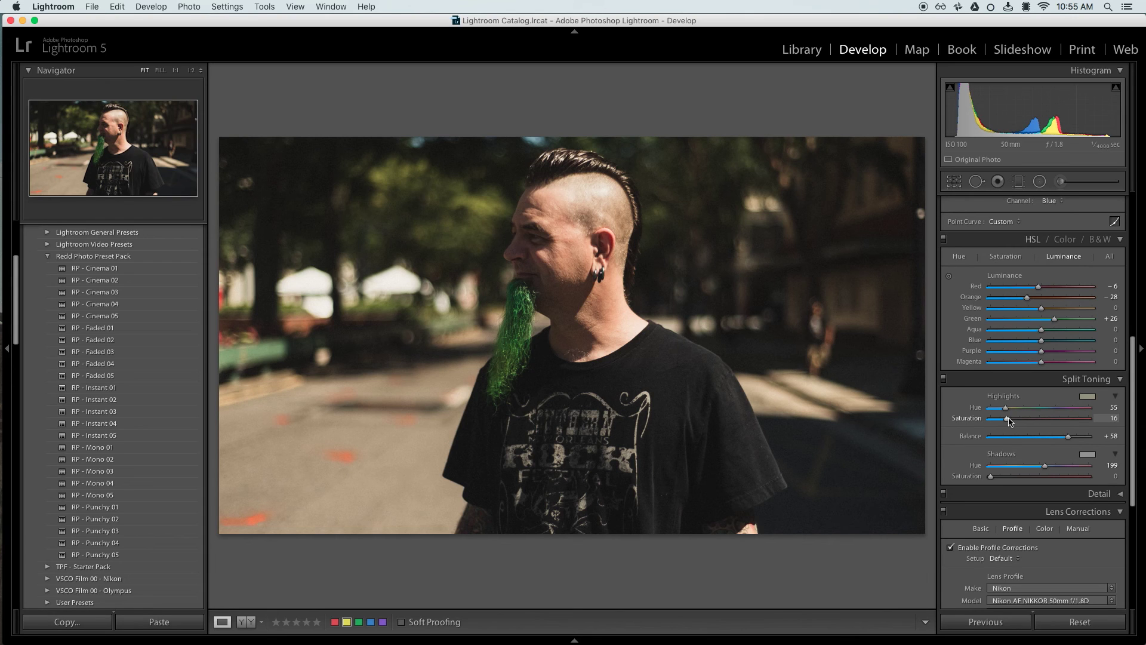
Step: Set the Split Toning highlights saturation to 17 and the balance to +55
{"action": "left_click_drag", "start_coordinate": [1008, 421], "coordinate": [1012, 423]}
{"action": "left_click_drag", "start_coordinate": [1068, 436], "coordinate": [1069, 440]}
{"action": "left_click_drag", "start_coordinate": [1009, 419], "coordinate": [1009, 420]}
Step: Lower the photo's exposure to -0.40 and raise the shadows to +23
{"action": "scroll", "coordinate": [1026, 415], "scroll_direction": "up", "scroll_amount": 10}
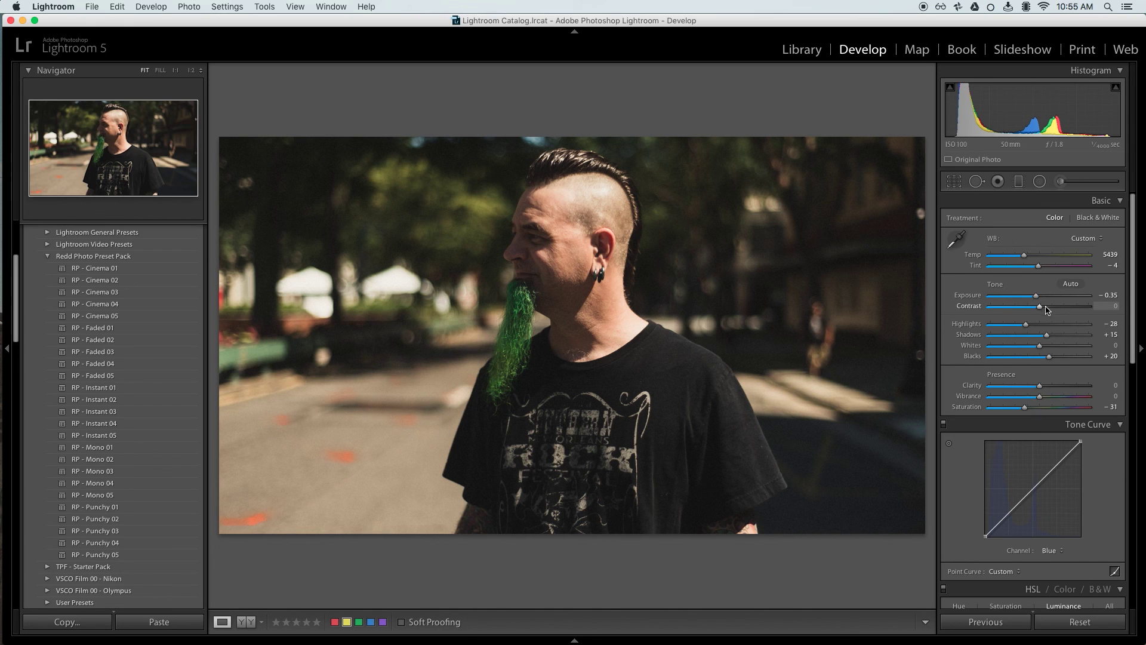
{"action": "left_click_drag", "start_coordinate": [1036, 297], "coordinate": [1035, 300]}
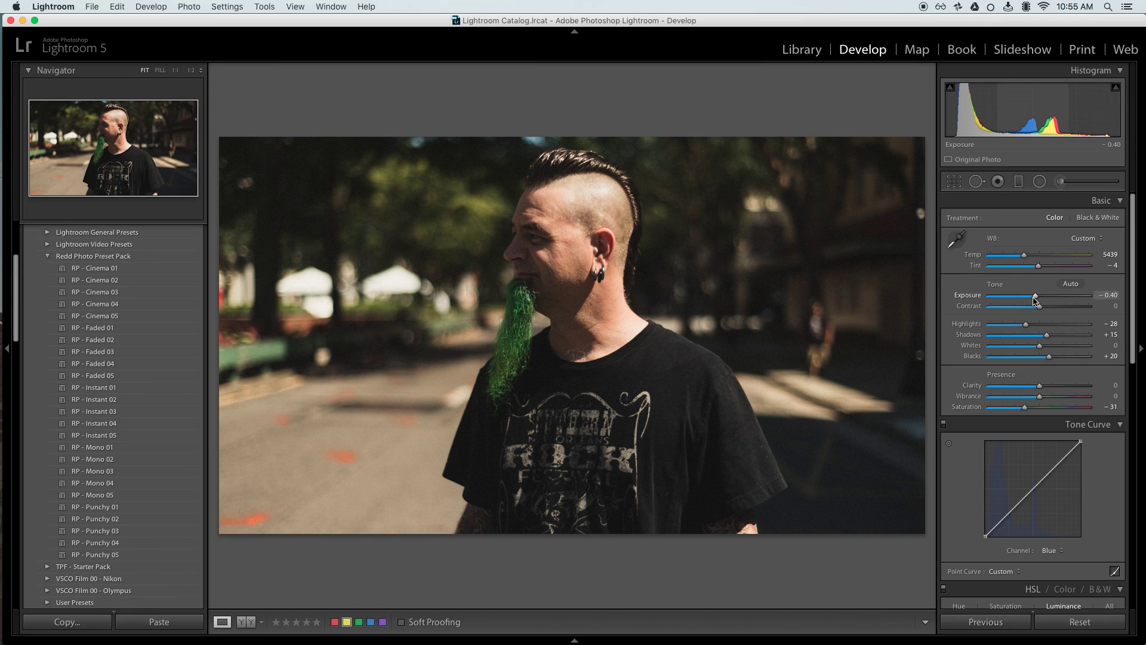
{"action": "left_click_drag", "start_coordinate": [1045, 334], "coordinate": [1051, 337]}
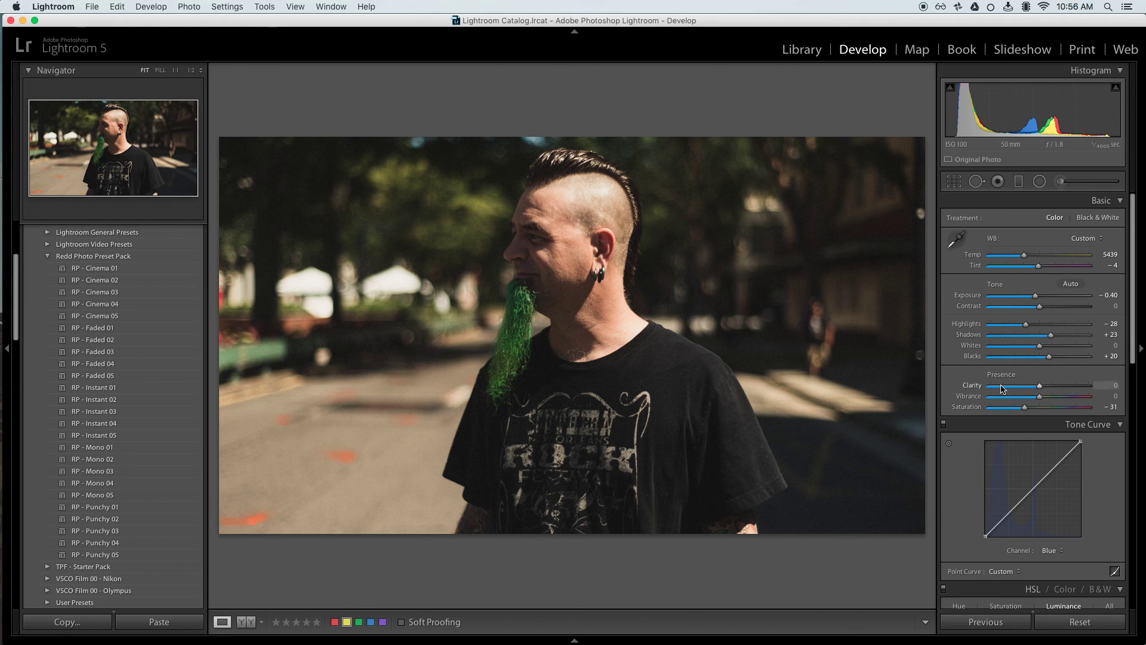
Step: Raise the Green luminance to +70 to brighten the beard
{"action": "scroll", "coordinate": [1069, 311], "scroll_direction": "down", "scroll_amount": 10}
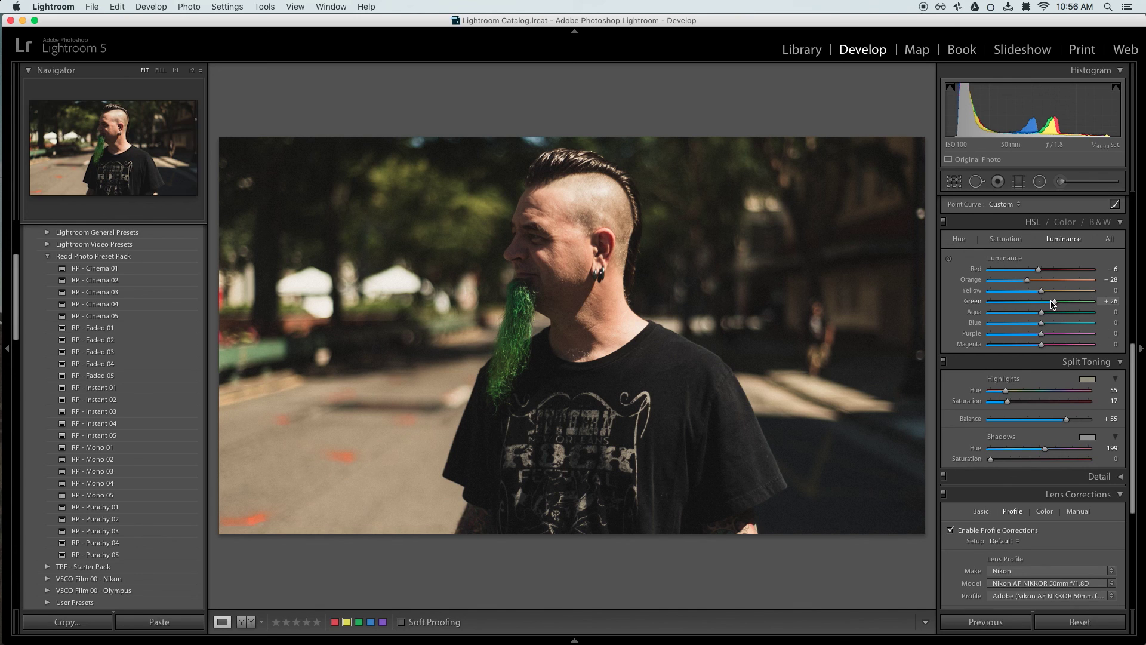
{"action": "left_click_drag", "start_coordinate": [1052, 303], "coordinate": [1060, 306]}
{"action": "left_click_drag", "start_coordinate": [1060, 306], "coordinate": [1078, 306]}
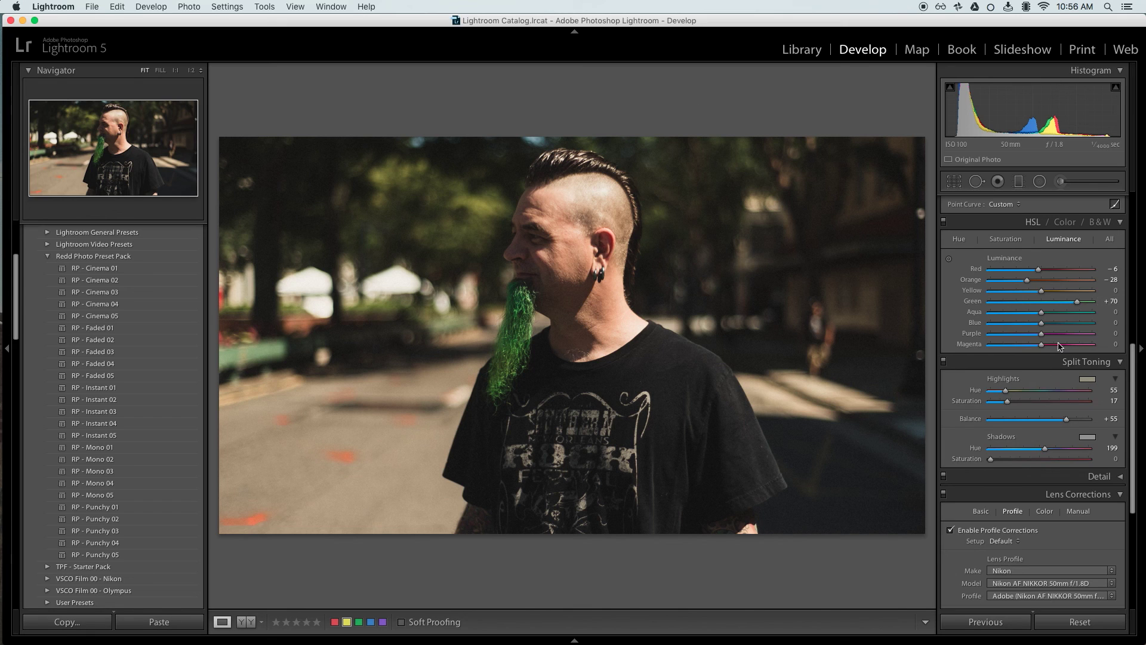
Step: Check the 16 x 9 crop framing against the full photo, exit the crop, and return to the Basic adjustments
{"action": "left_click", "coordinate": [954, 182]}
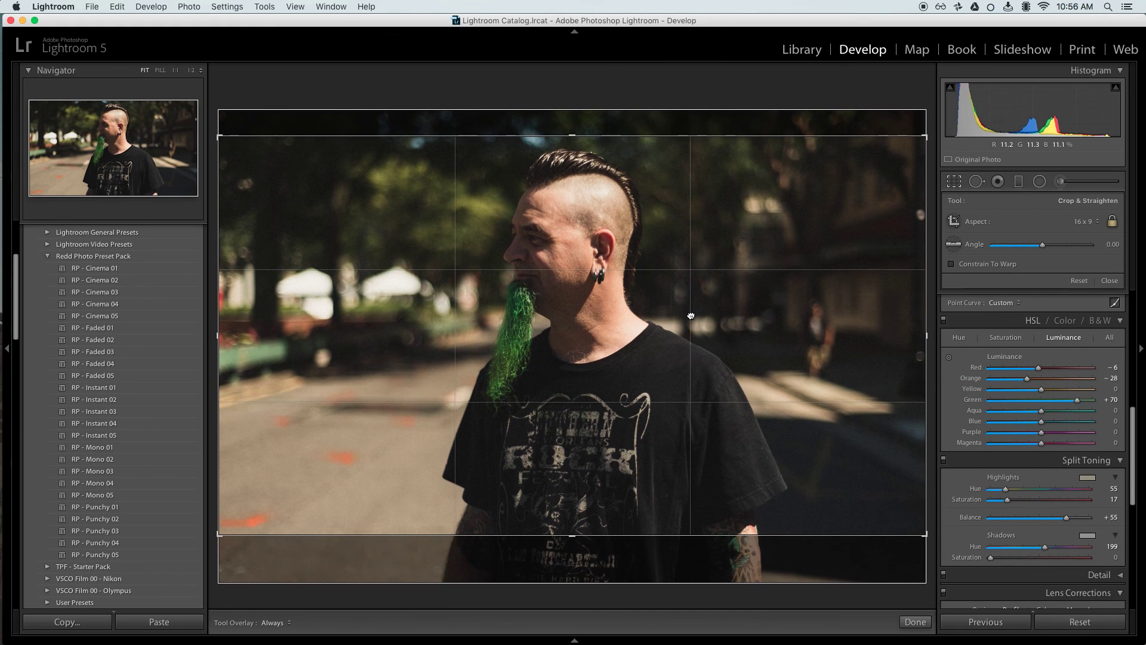
{"action": "double_click", "coordinate": [687, 317]}
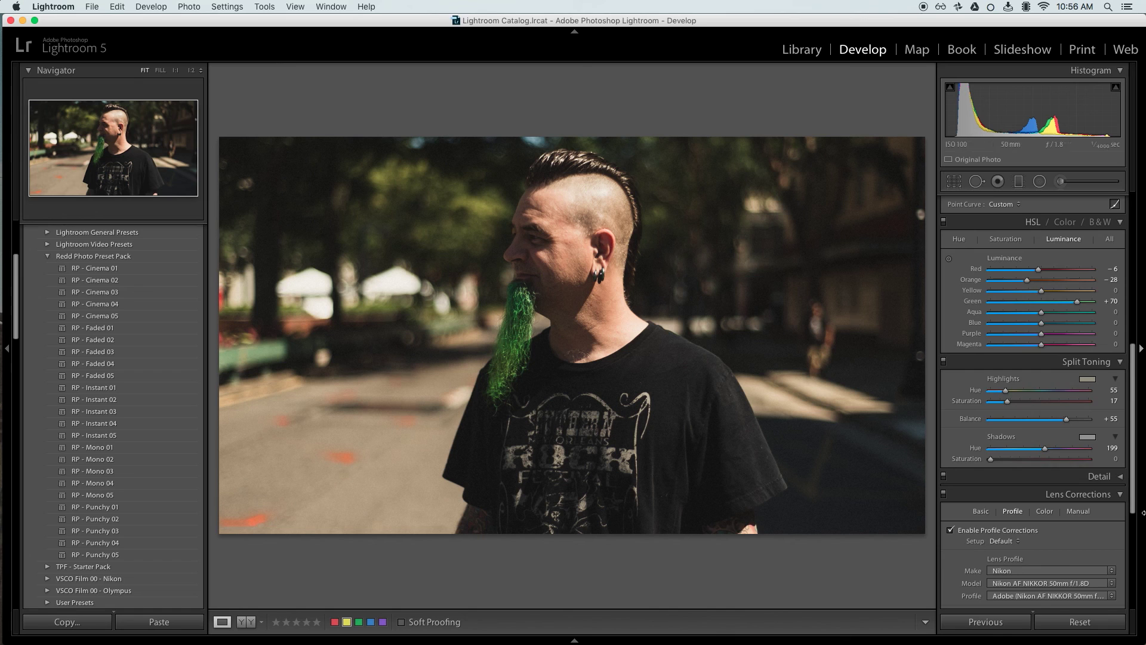
{"action": "left_click_drag", "start_coordinate": [1132, 485], "coordinate": [1132, 177]}
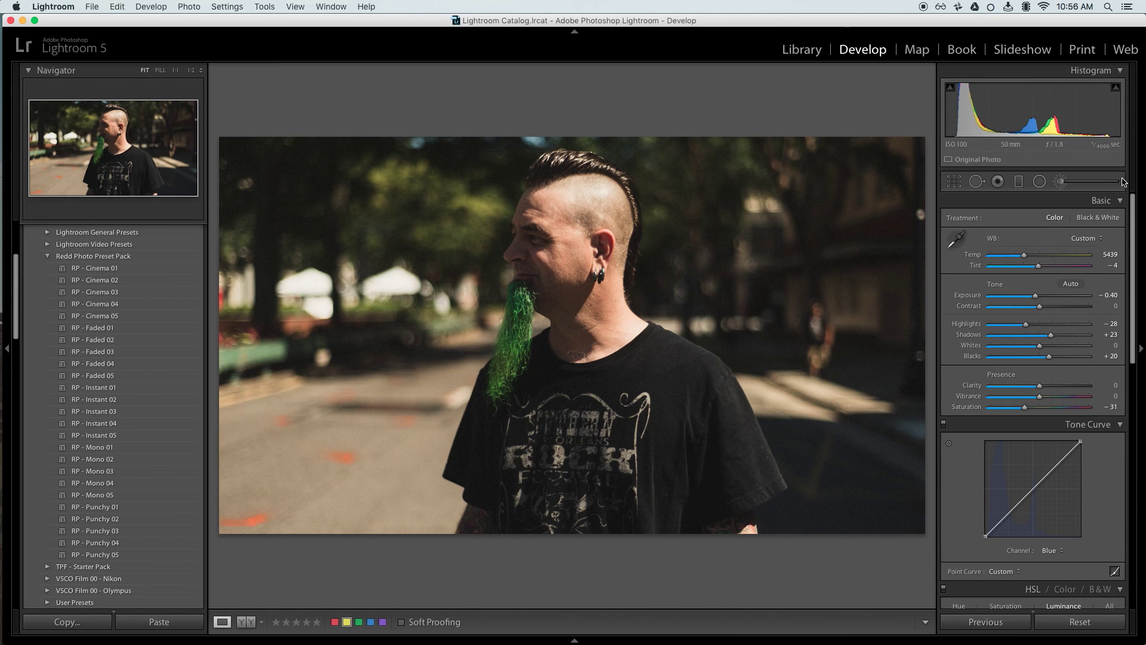